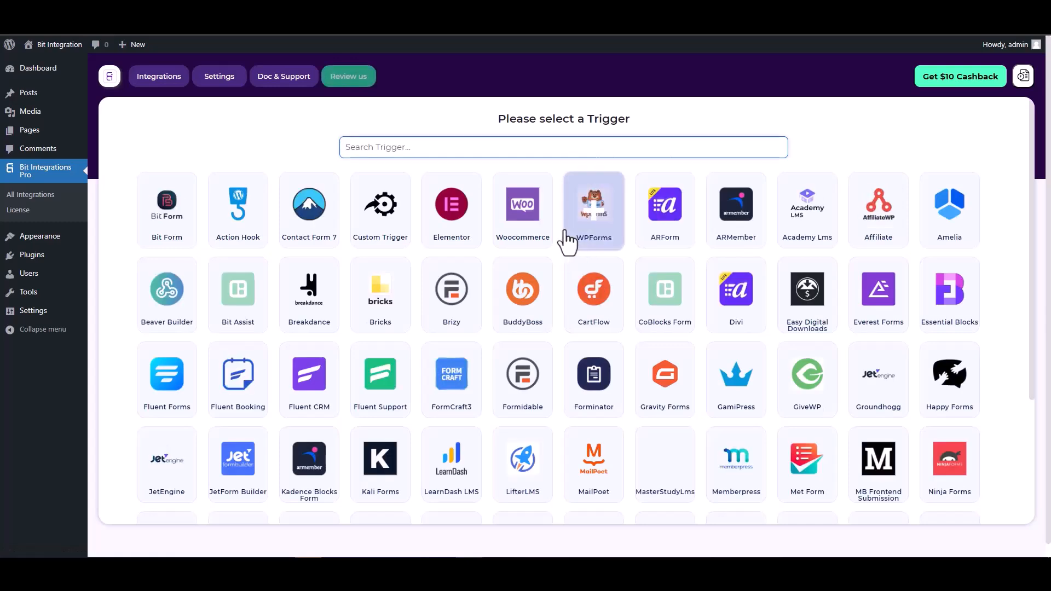
Step: Search 'co', select the CoBlocks Form trigger and start fetching its submissions
{"action": "type", "text": "co"}
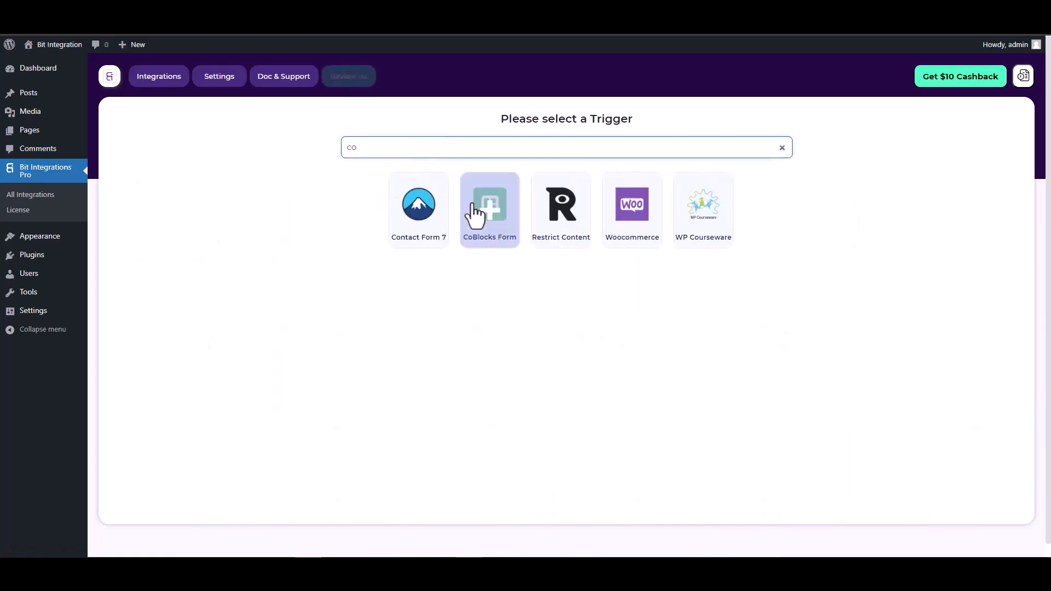
{"action": "left_click", "coordinate": [491, 236]}
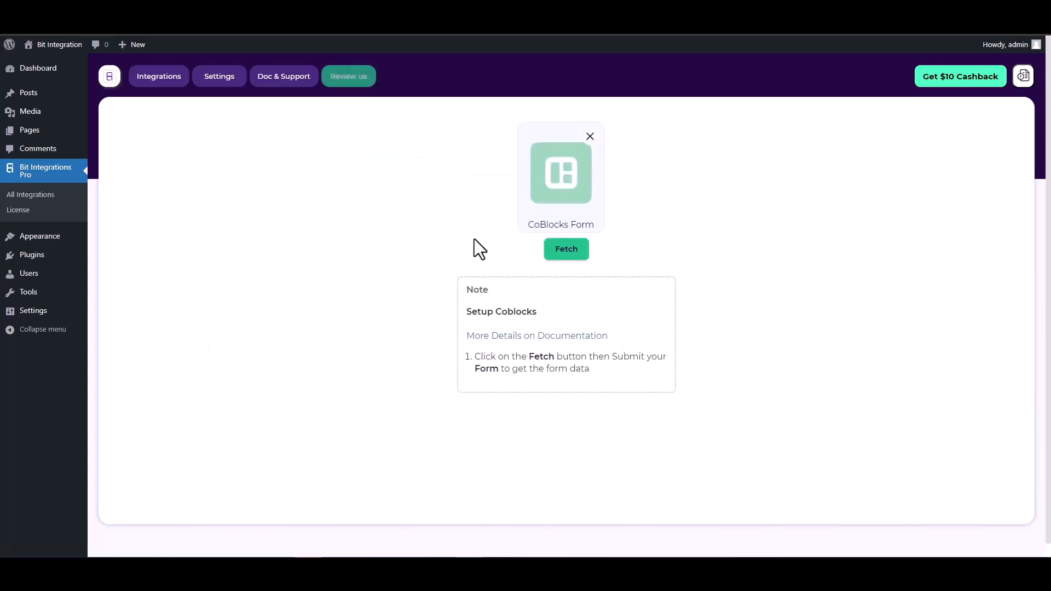
{"action": "left_click", "coordinate": [560, 252]}
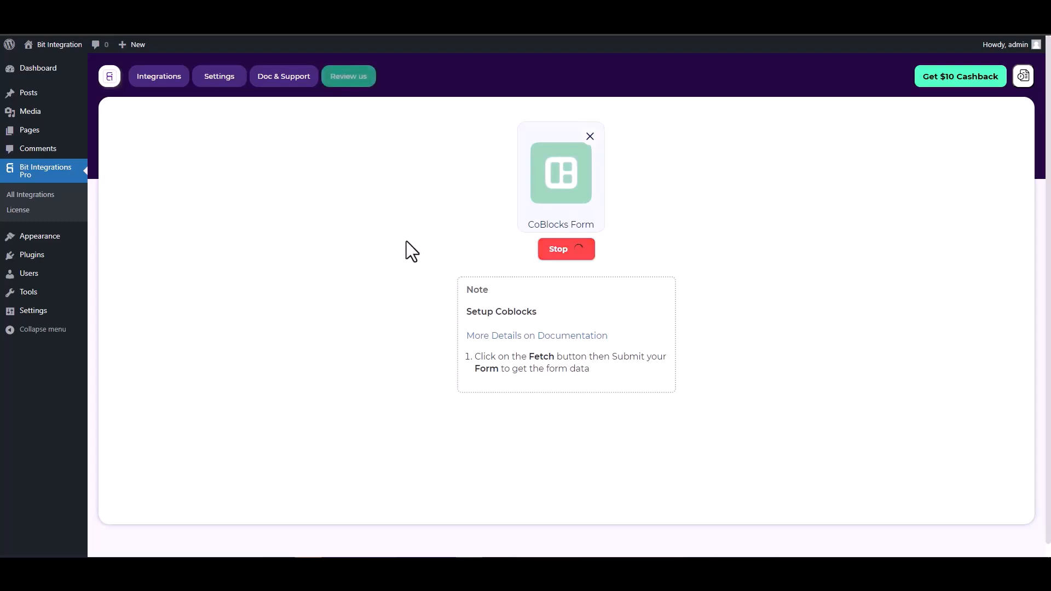
{"action": "left_click", "coordinate": [230, 11]}
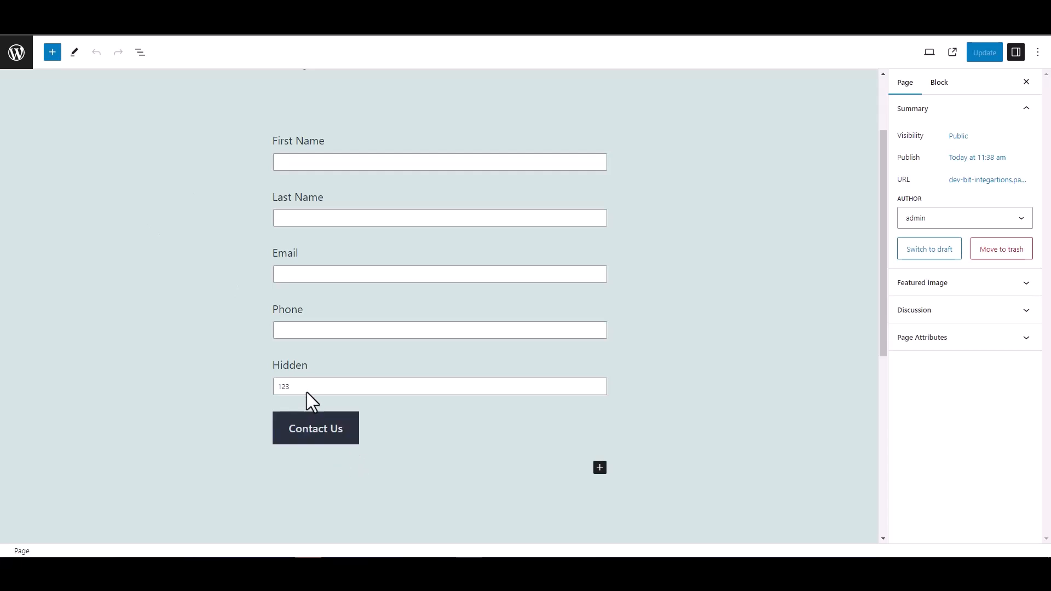
Step: Inspect the Hidden field block in the page editor to confirm its value is 123
{"action": "double_click", "coordinate": [289, 365]}
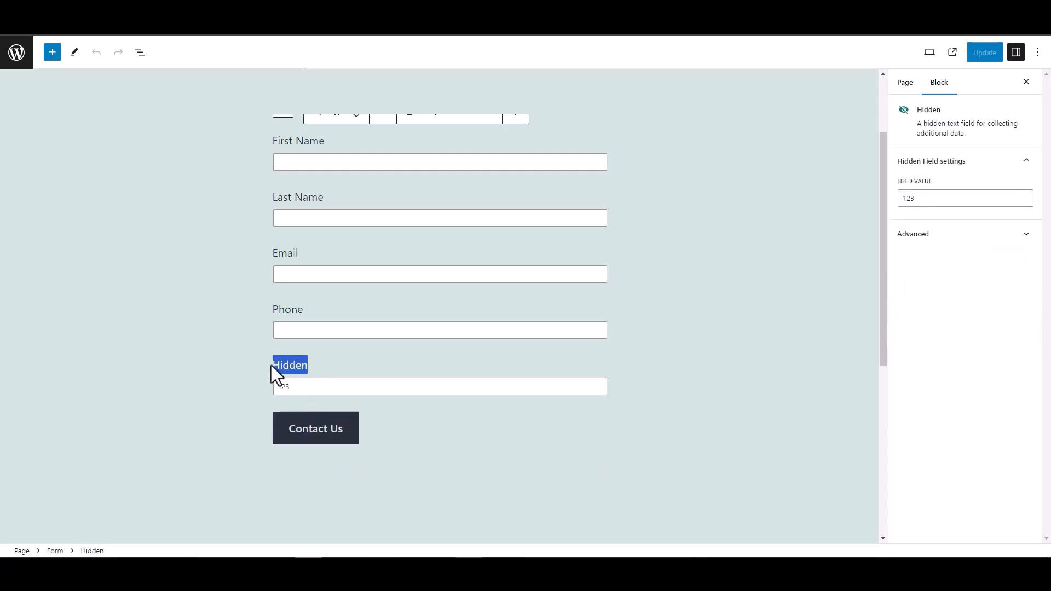
{"action": "left_click", "coordinate": [216, 353]}
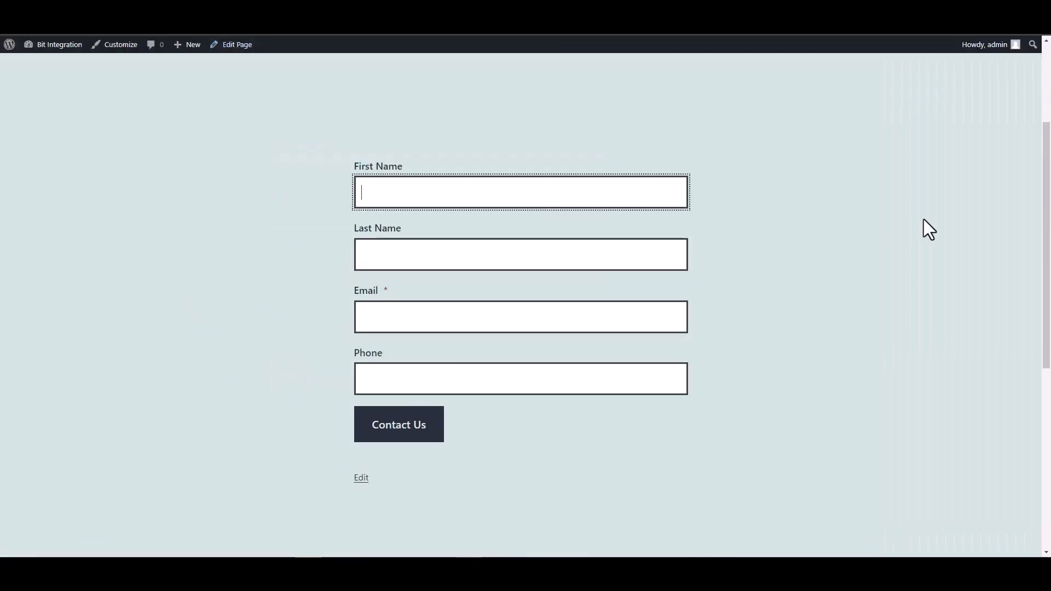
Step: Fill the form's First Name with 'test' and Last Name with 'test1'
{"action": "type", "text": "test"}
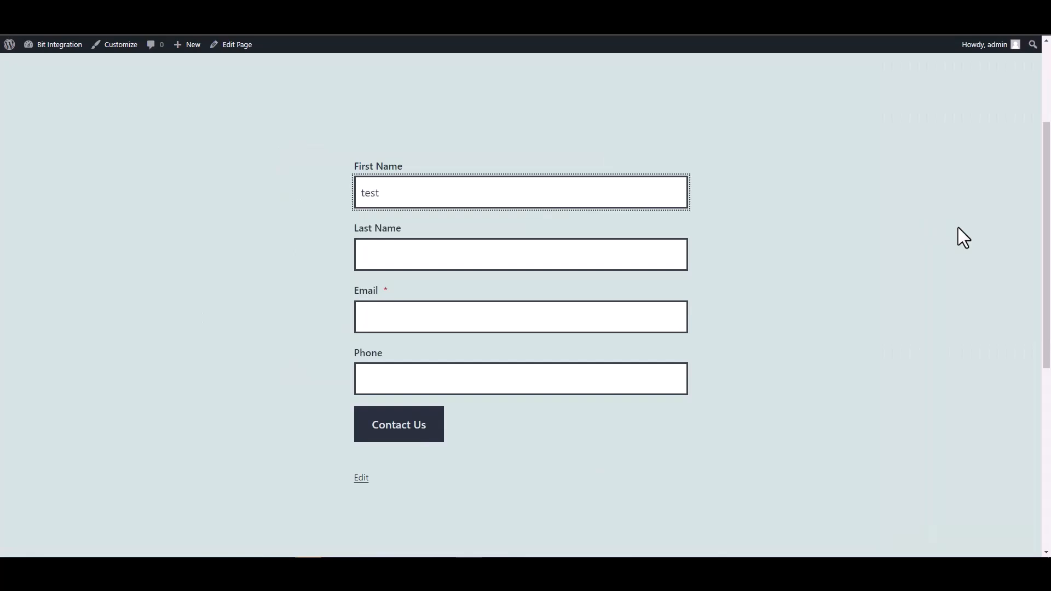
{"action": "left_click", "coordinate": [669, 257]}
{"action": "type", "text": "test"}
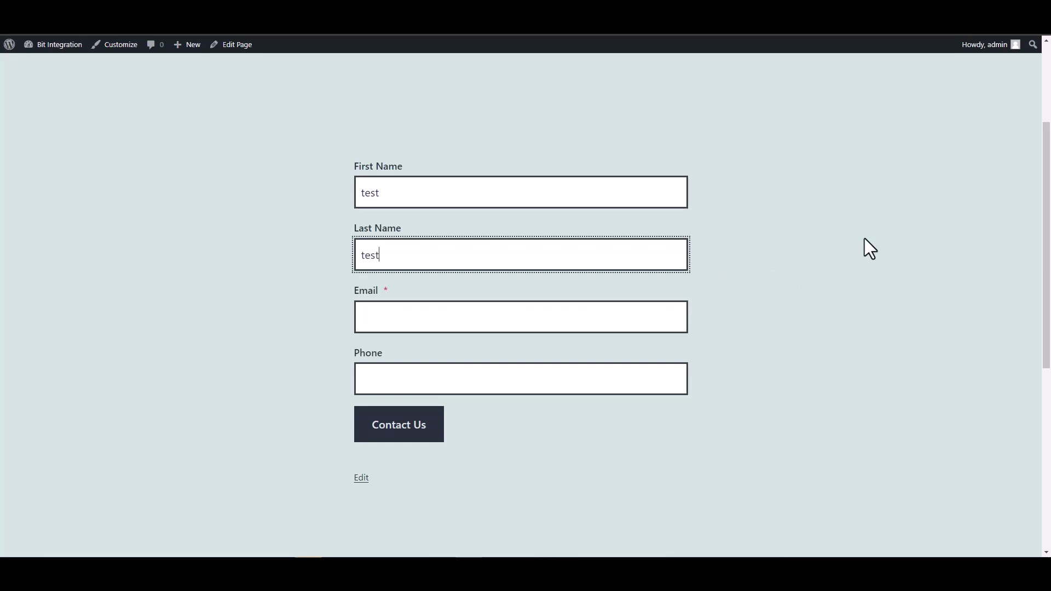
{"action": "key", "text": "Home"}
{"action": "type", "text": "1"}
{"action": "key", "text": "BackSpace"}
{"action": "left_click", "coordinate": [657, 244]}
{"action": "type", "text": "1"}
Step: Enter a test e-mail address and phone number, then submit the contact form
{"action": "left_click", "coordinate": [589, 322]}
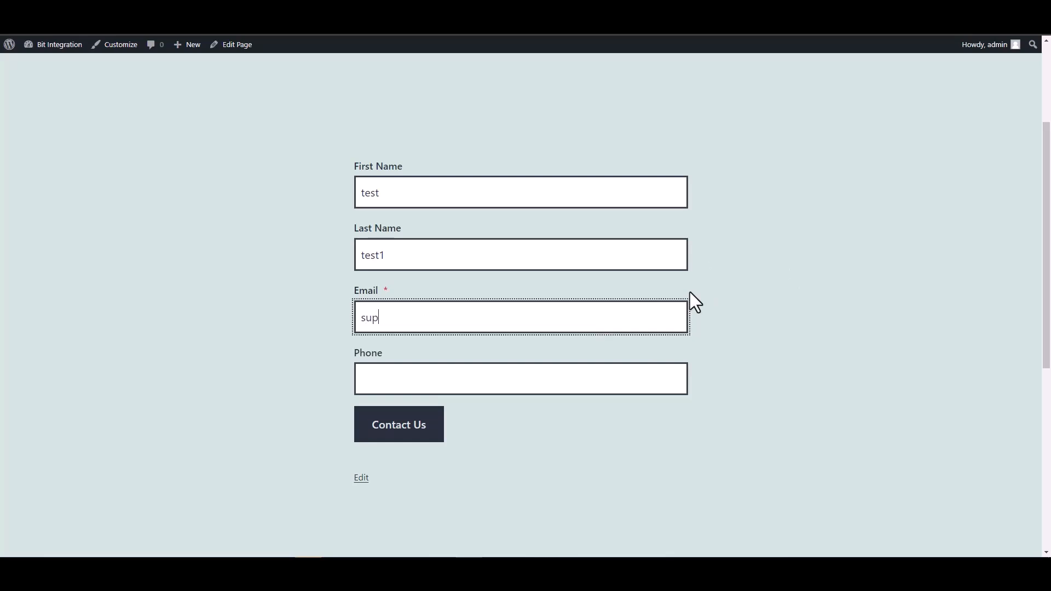
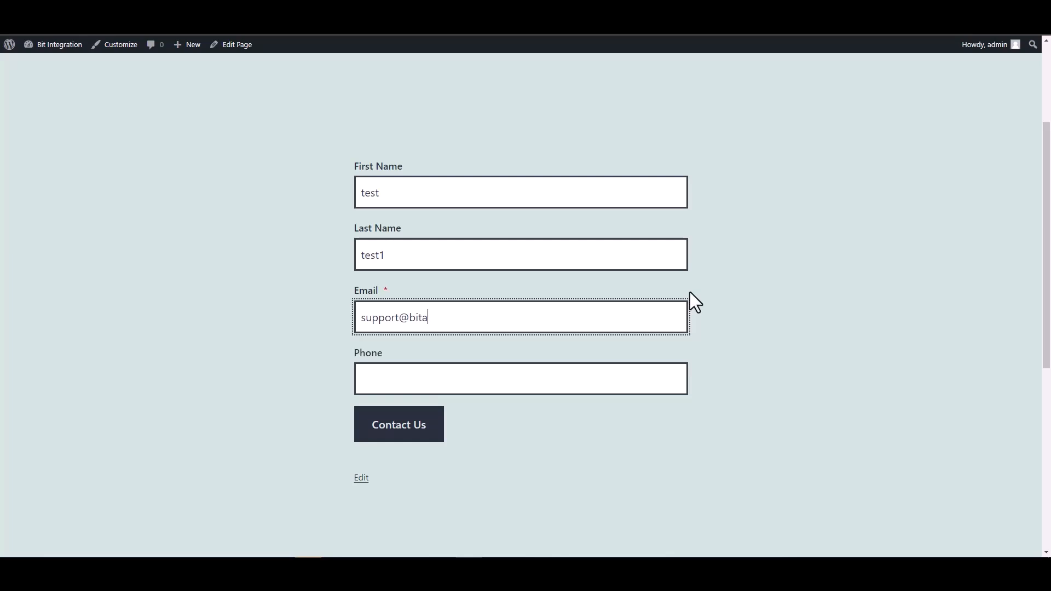
{"action": "type", "text": "test@test.pro"}
{"action": "left_click", "coordinate": [608, 386]}
{"action": "type", "text": "12345678"}
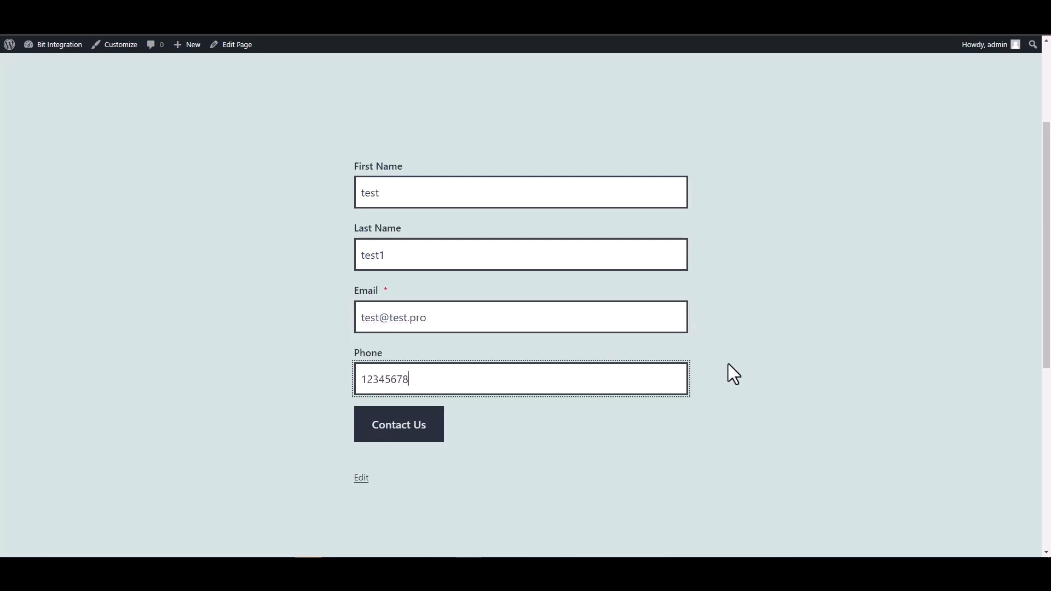
{"action": "left_click", "coordinate": [410, 425]}
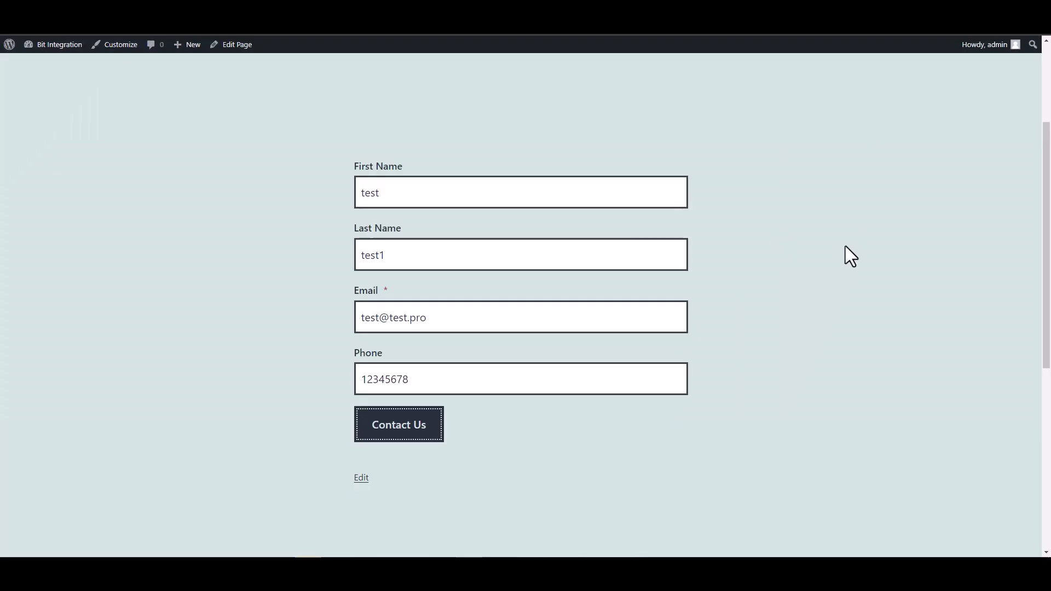
Step: Select all five fetched fields: first name, last name, email, phone and hidden
{"action": "left_click", "coordinate": [202, 108]}
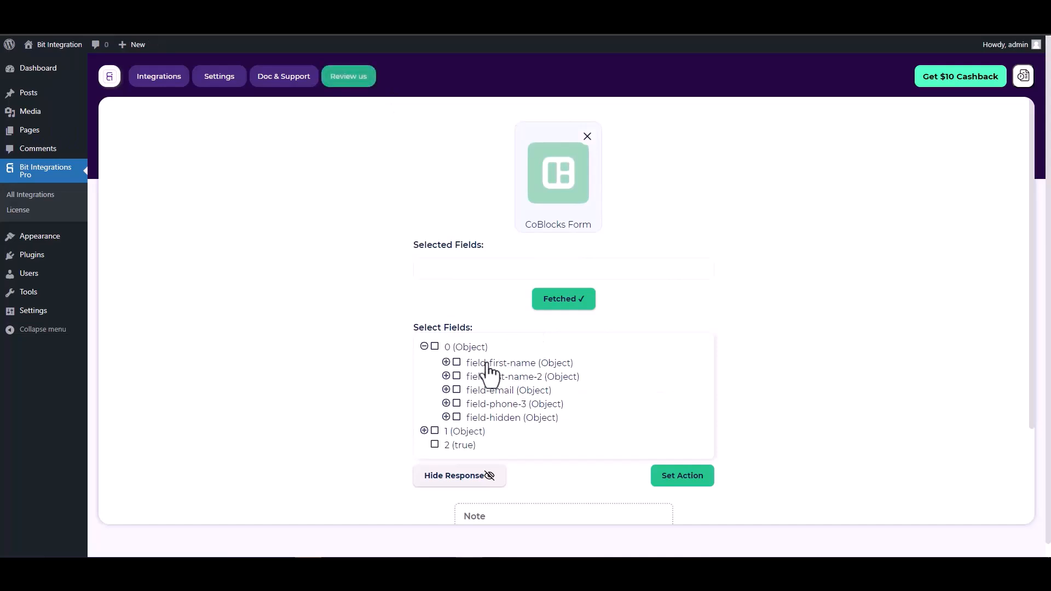
{"action": "left_click", "coordinate": [457, 363]}
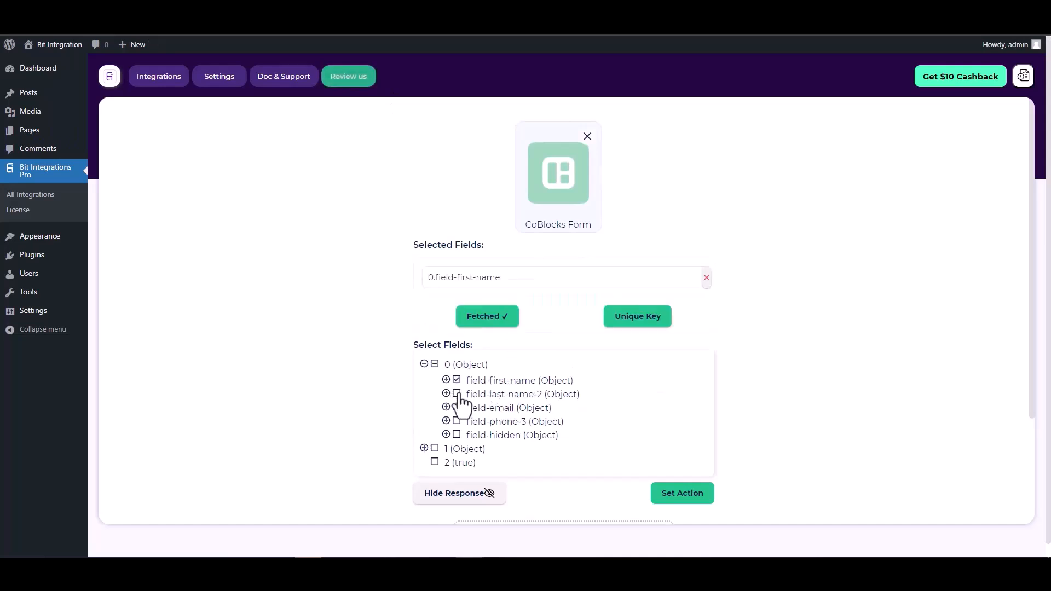
{"action": "left_click", "coordinate": [457, 392]}
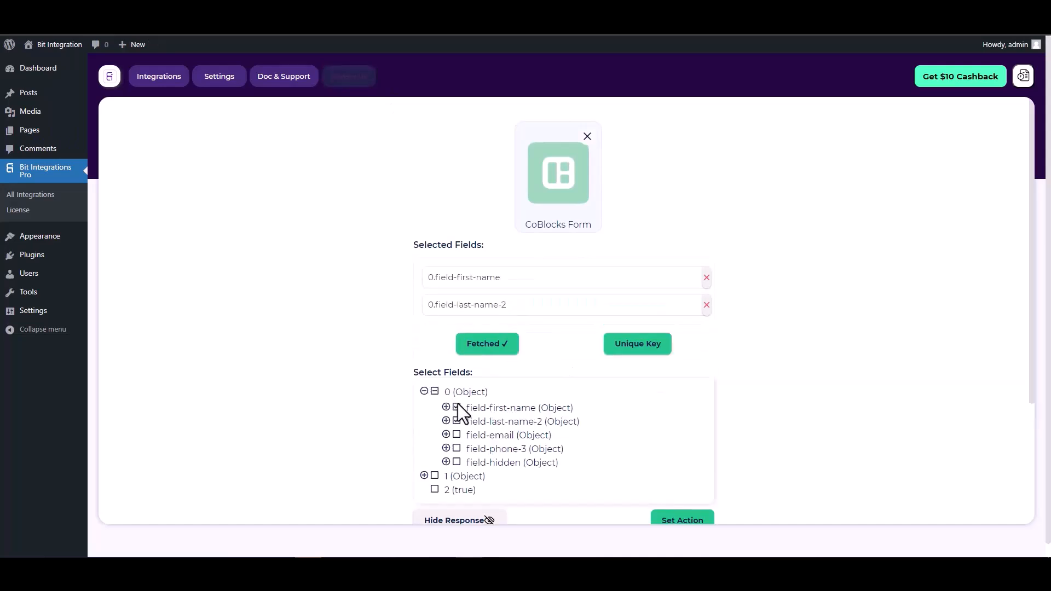
{"action": "left_click", "coordinate": [458, 436]}
{"action": "left_click", "coordinate": [457, 477]}
{"action": "left_click", "coordinate": [457, 518]}
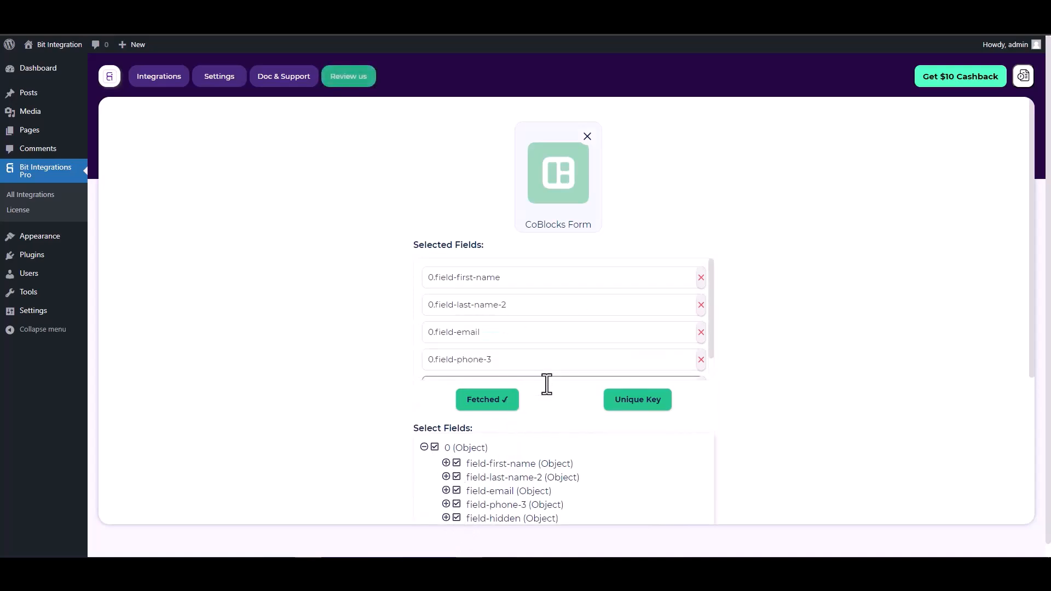
Step: Set 0.field-hidden as the unique primary key
{"action": "scroll", "coordinate": [526, 386], "scroll_direction": "down", "scroll_amount": 1}
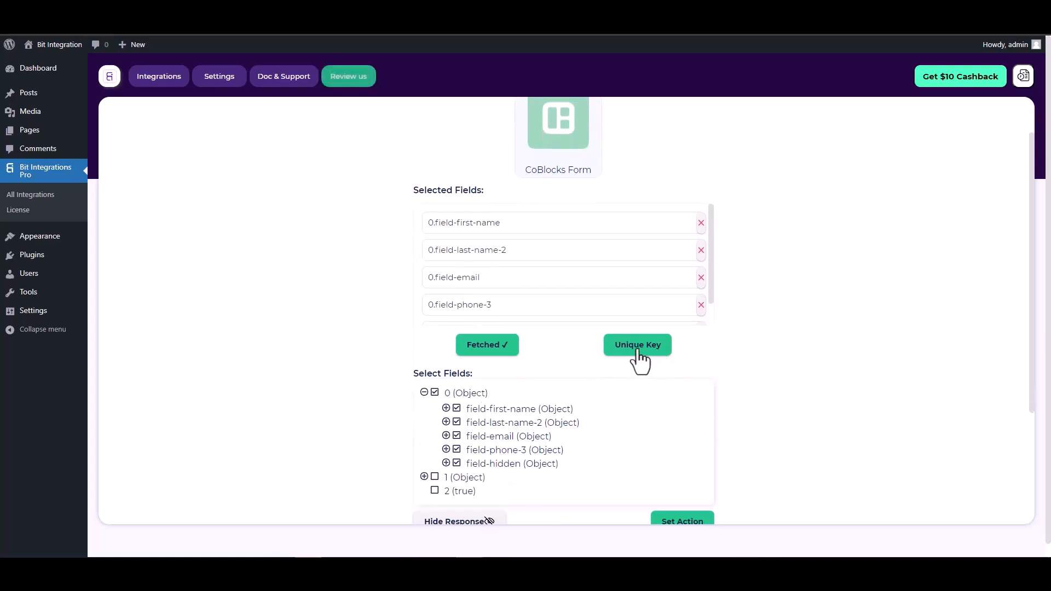
{"action": "left_click", "coordinate": [639, 352]}
{"action": "left_click", "coordinate": [566, 300]}
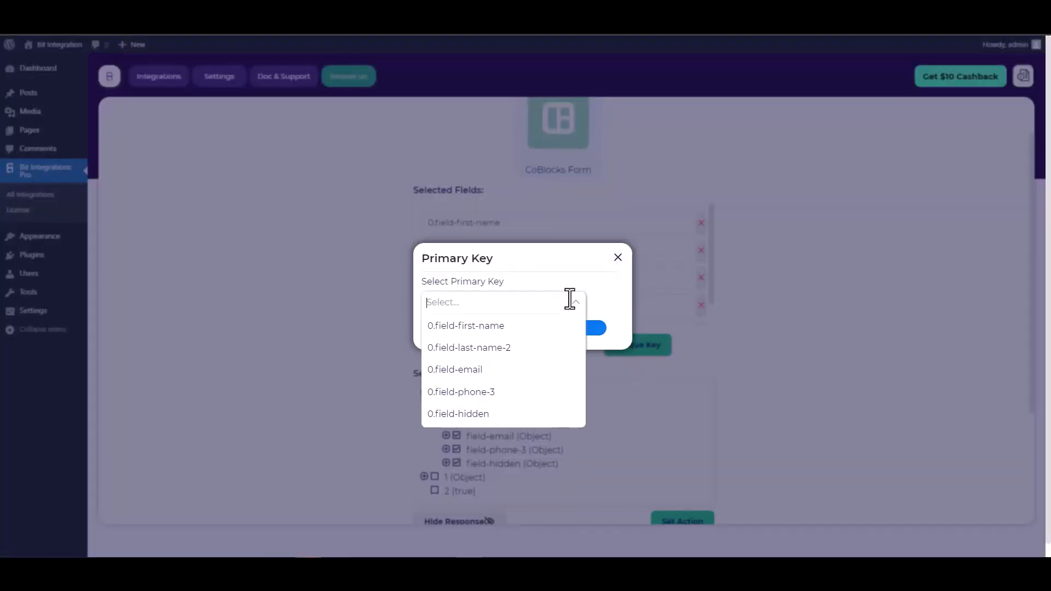
{"action": "left_click", "coordinate": [463, 414]}
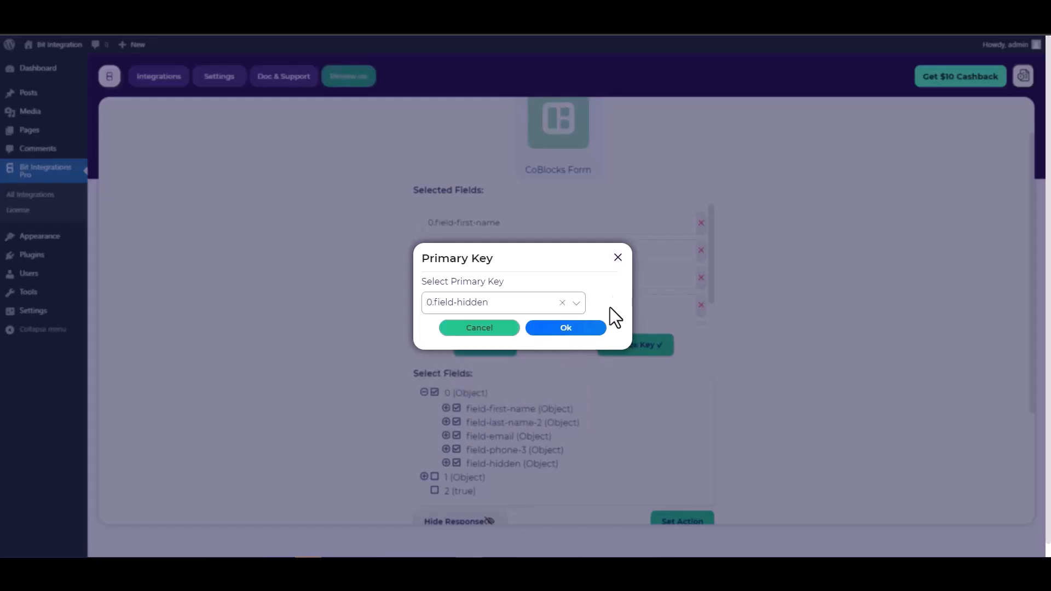
{"action": "left_click", "coordinate": [575, 330]}
{"action": "scroll", "coordinate": [646, 286], "scroll_direction": "down", "scroll_amount": 3}
{"action": "scroll", "coordinate": [712, 315], "scroll_direction": "down", "scroll_amount": 1}
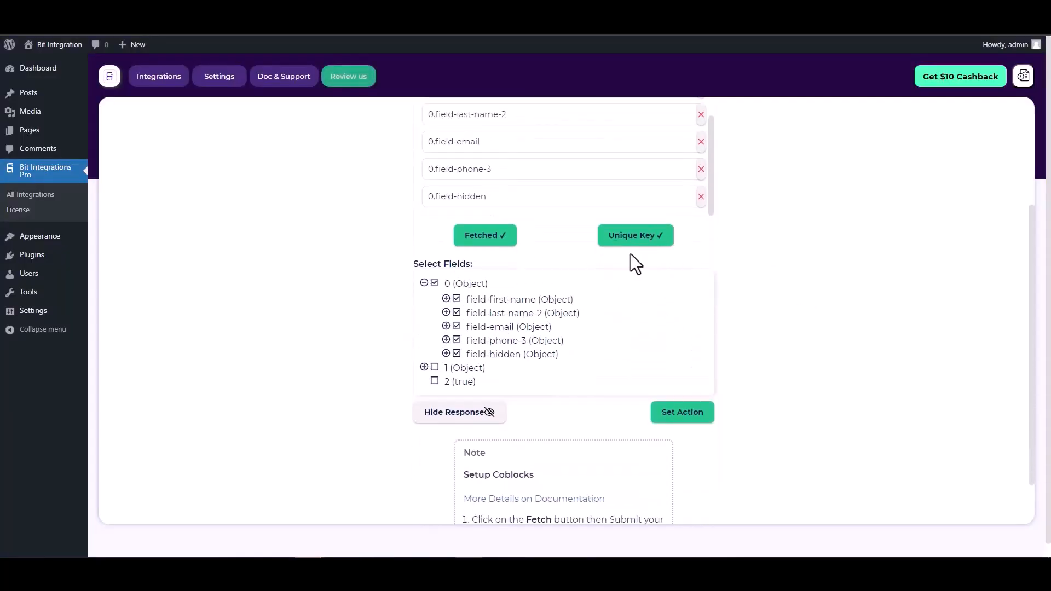
Step: Search 'perf' under Set Action and pick the PerfexCRM action
{"action": "left_click", "coordinate": [677, 421]}
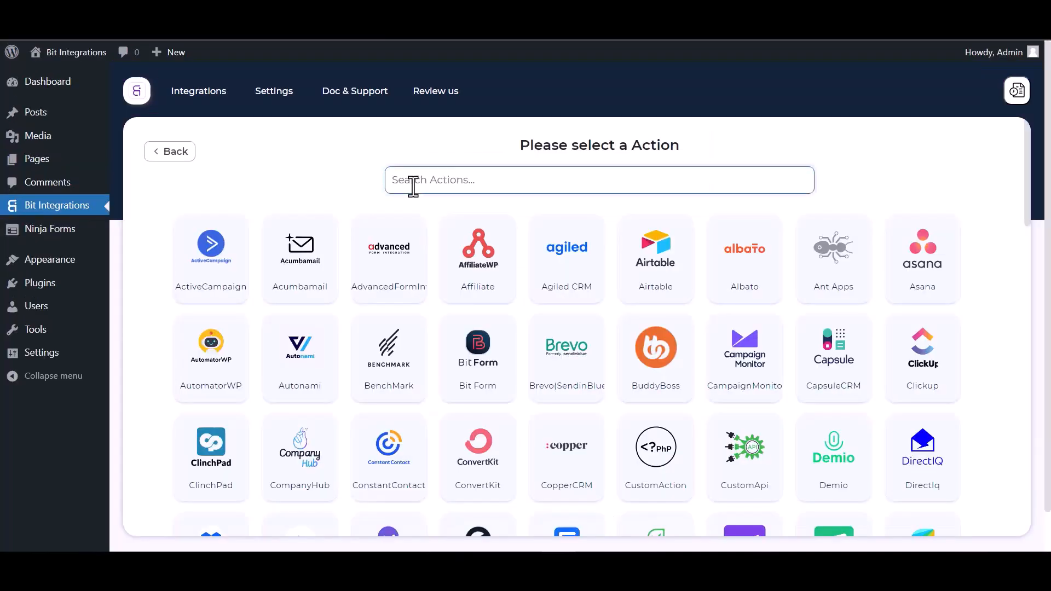
{"action": "type", "text": "perf"}
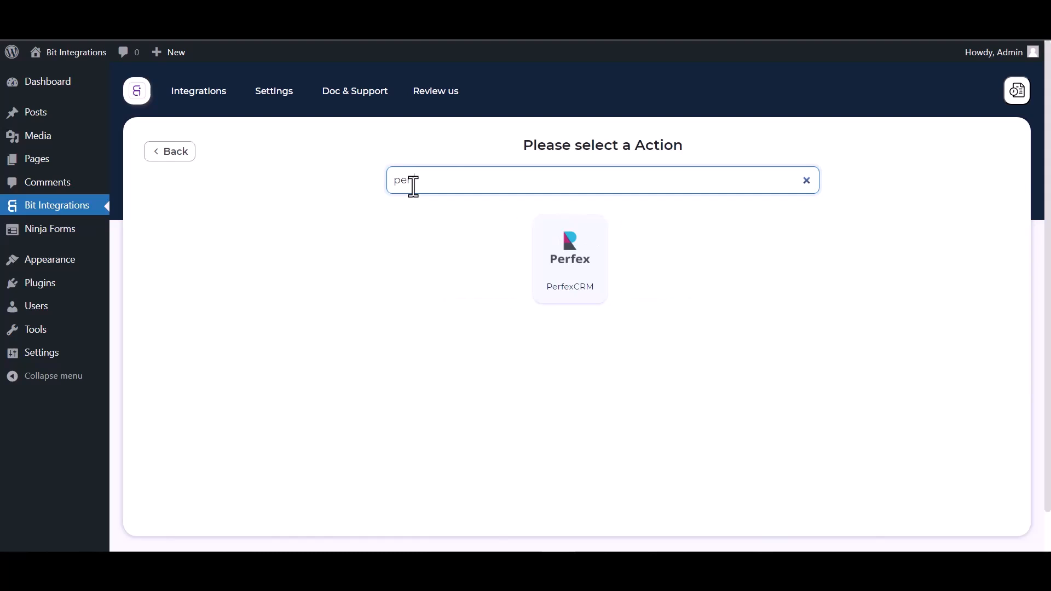
{"action": "left_click", "coordinate": [573, 292]}
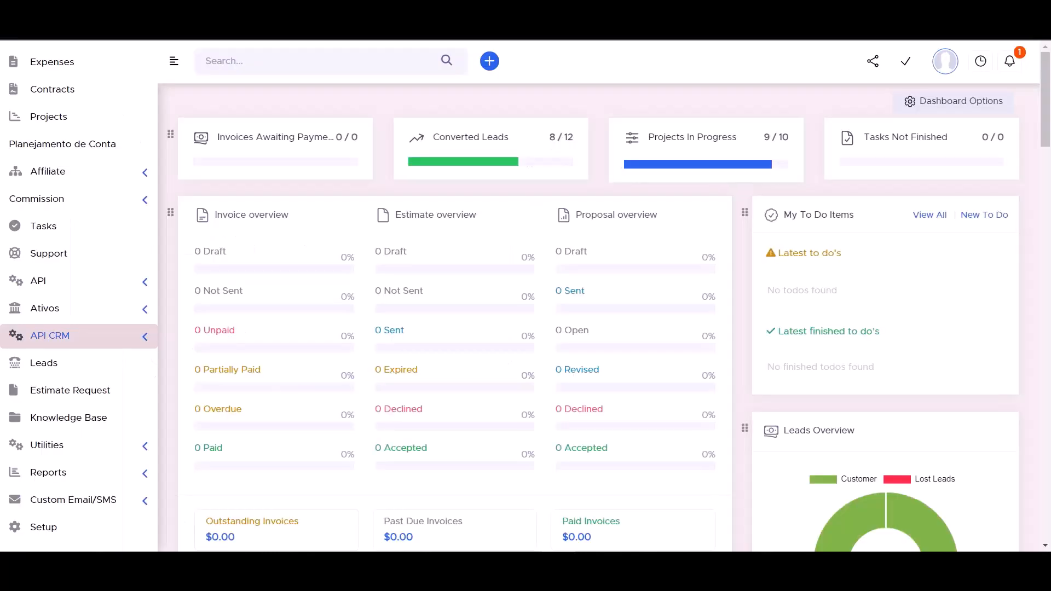
Step: Copy the API URL from Perfex's API CRM Manager into the Access API URL field
{"action": "left_click", "coordinate": [145, 335]}
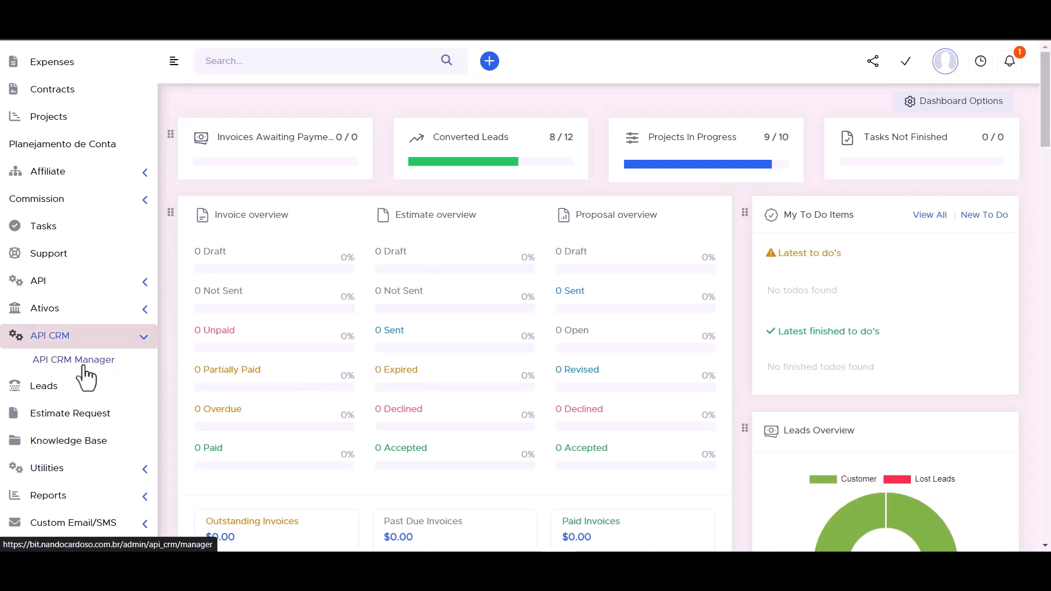
{"action": "left_click", "coordinate": [83, 364]}
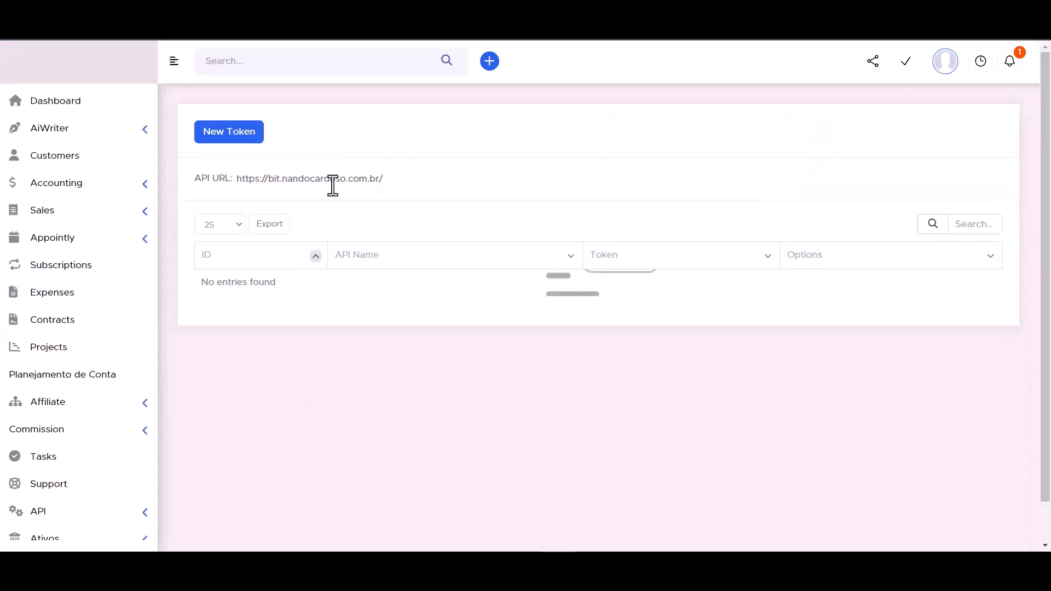
{"action": "left_click", "coordinate": [285, 181]}
{"action": "double_click", "coordinate": [285, 181]}
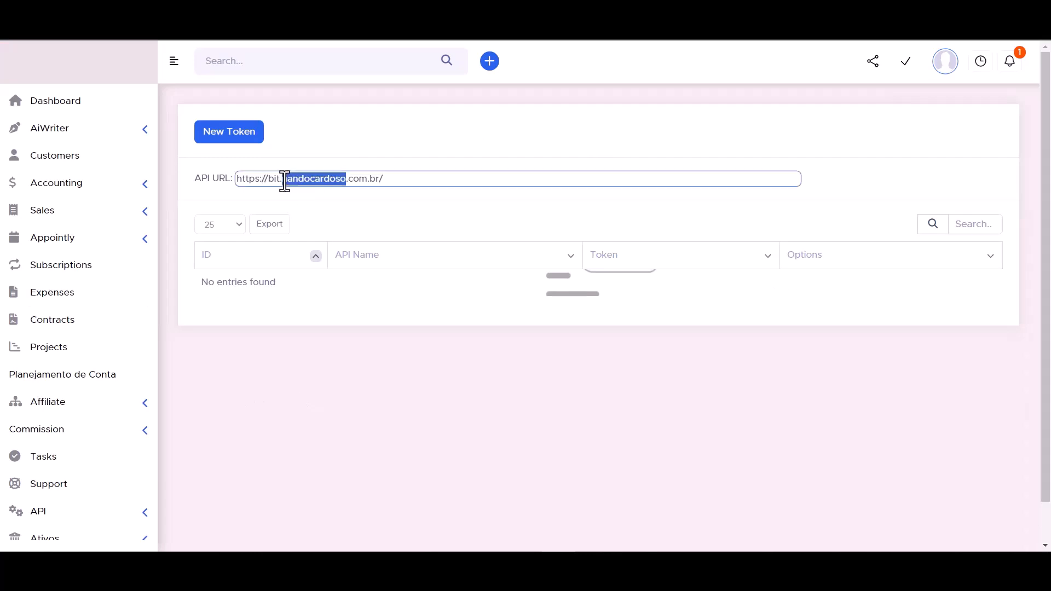
{"action": "triple_click", "coordinate": [285, 181]}
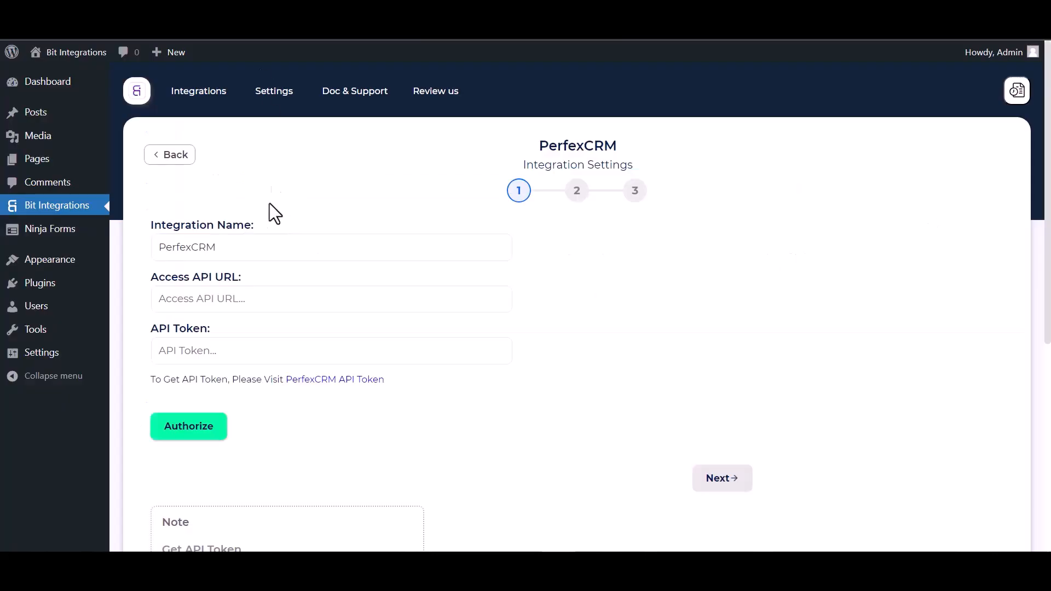
{"action": "left_click", "coordinate": [222, 309]}
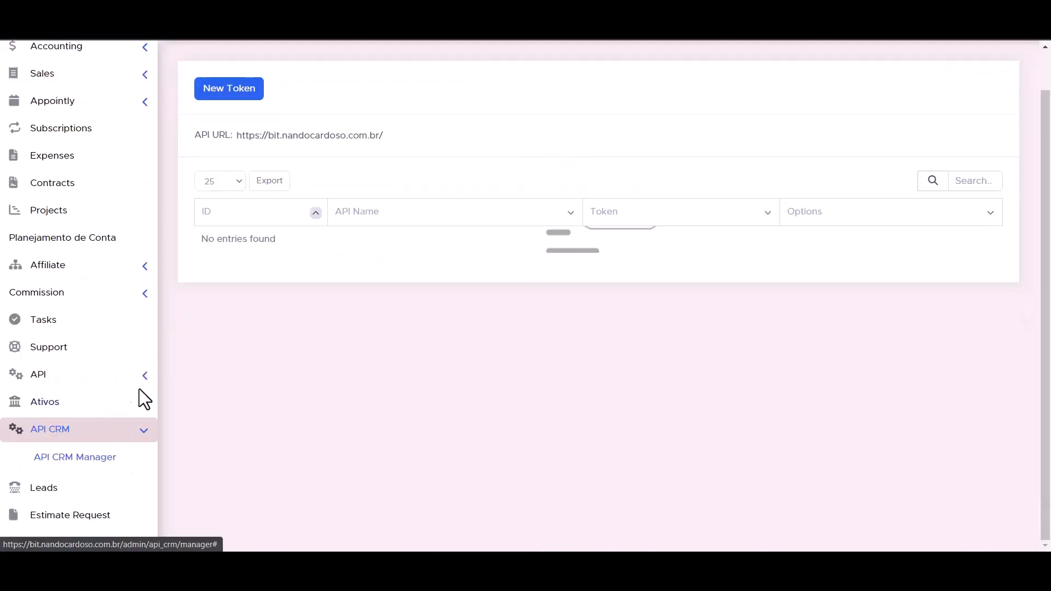
Step: Start a new API token named 'Bit Integrations' expiring on the 30th
{"action": "left_click", "coordinate": [142, 377]}
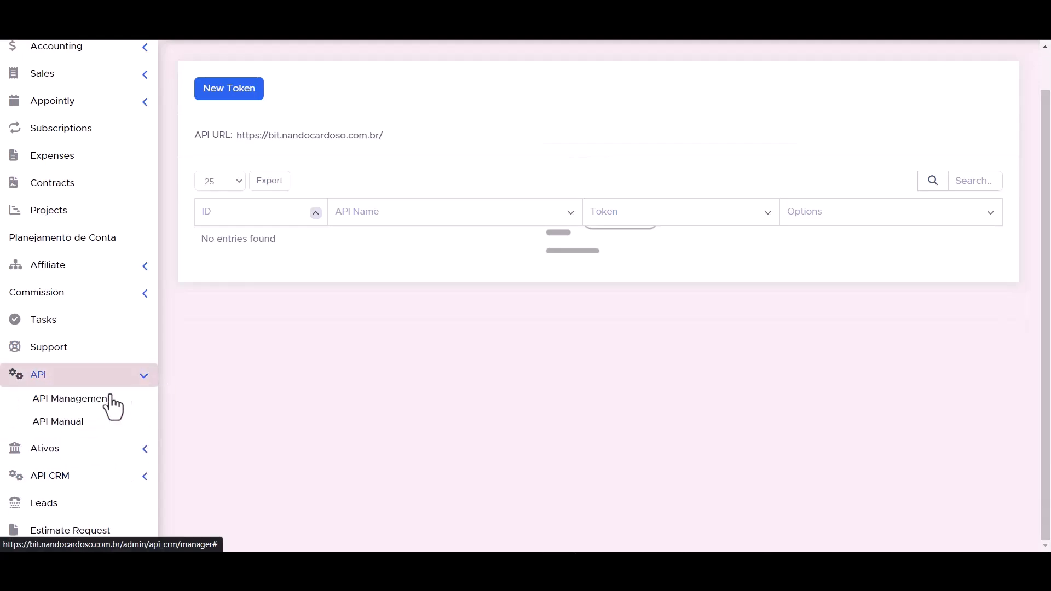
{"action": "left_click", "coordinate": [85, 405]}
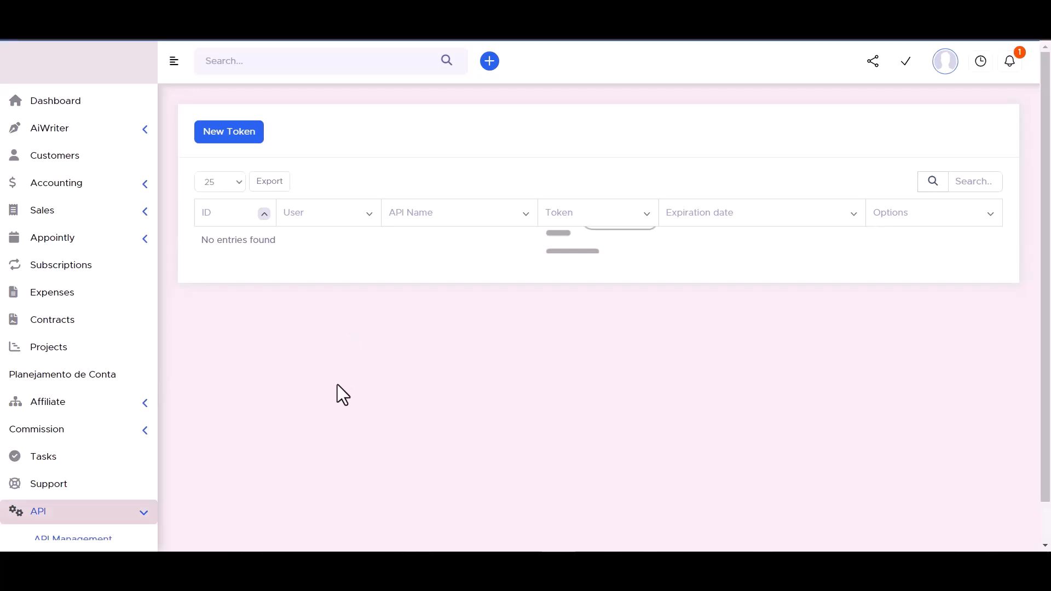
{"action": "left_click", "coordinate": [230, 144]}
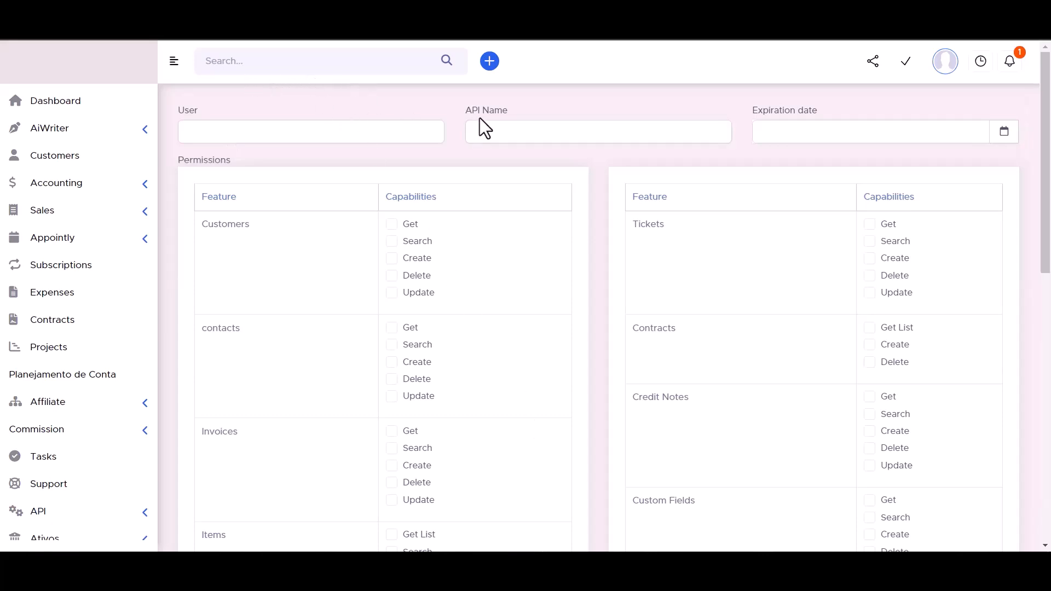
{"action": "left_click", "coordinate": [501, 130]}
{"action": "type", "text": "Bit Integra"}
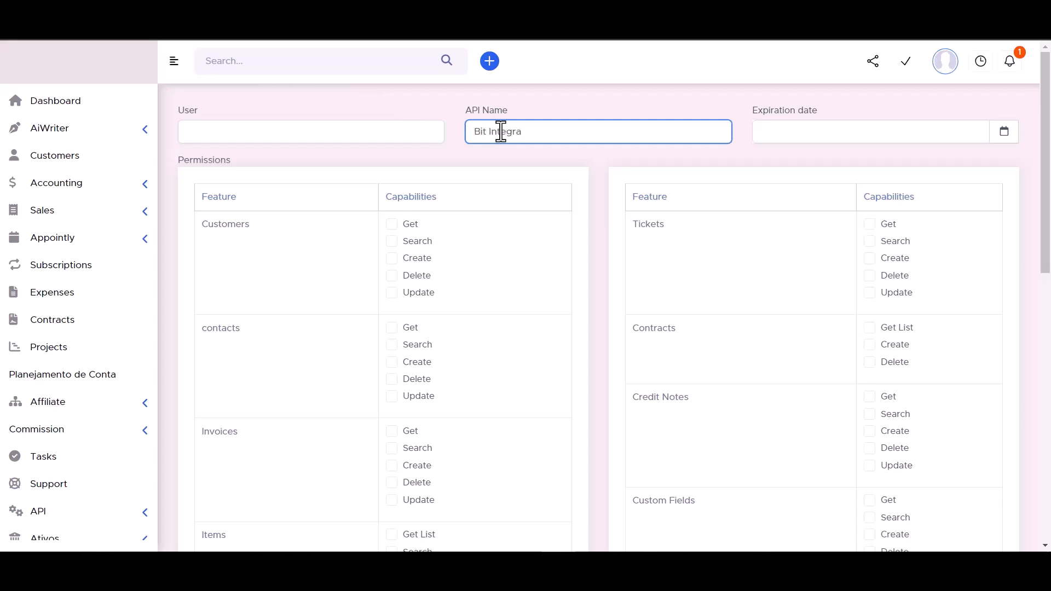
{"action": "type", "text": "tions"}
{"action": "left_click", "coordinate": [1004, 132]}
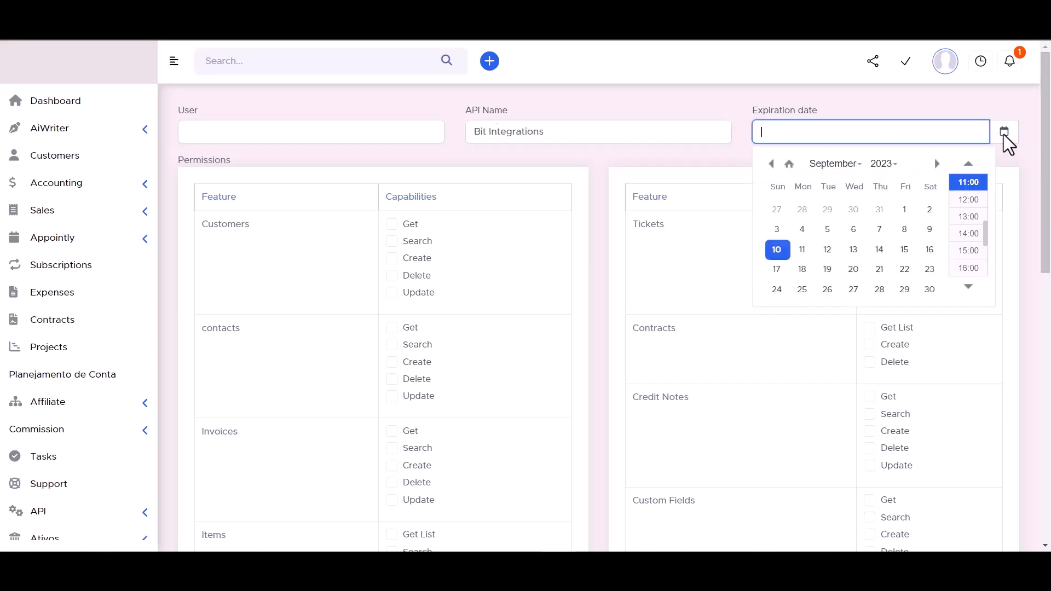
{"action": "left_click", "coordinate": [930, 290]}
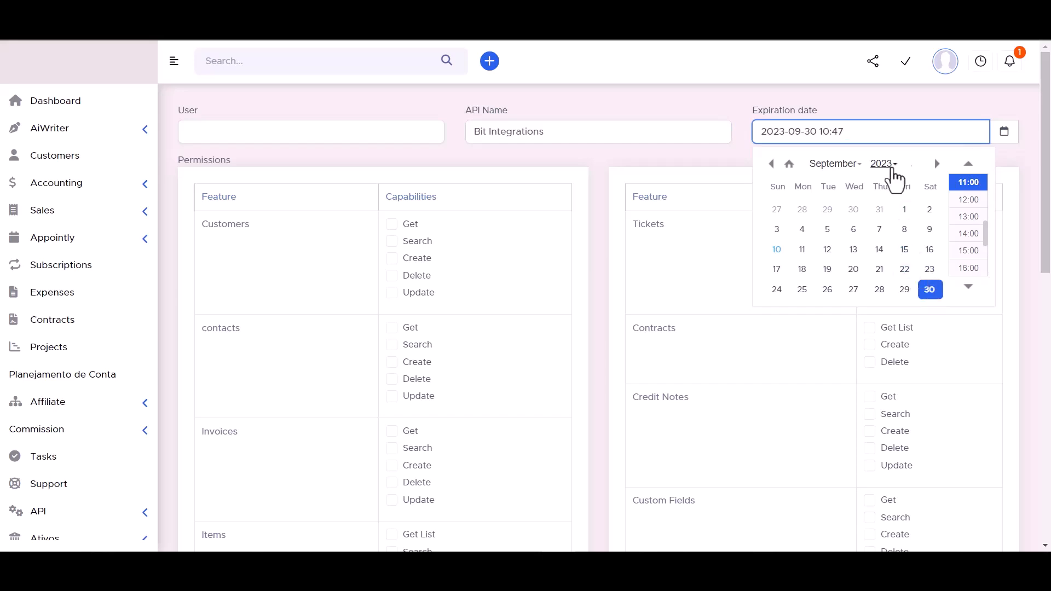
{"action": "left_click", "coordinate": [884, 164]}
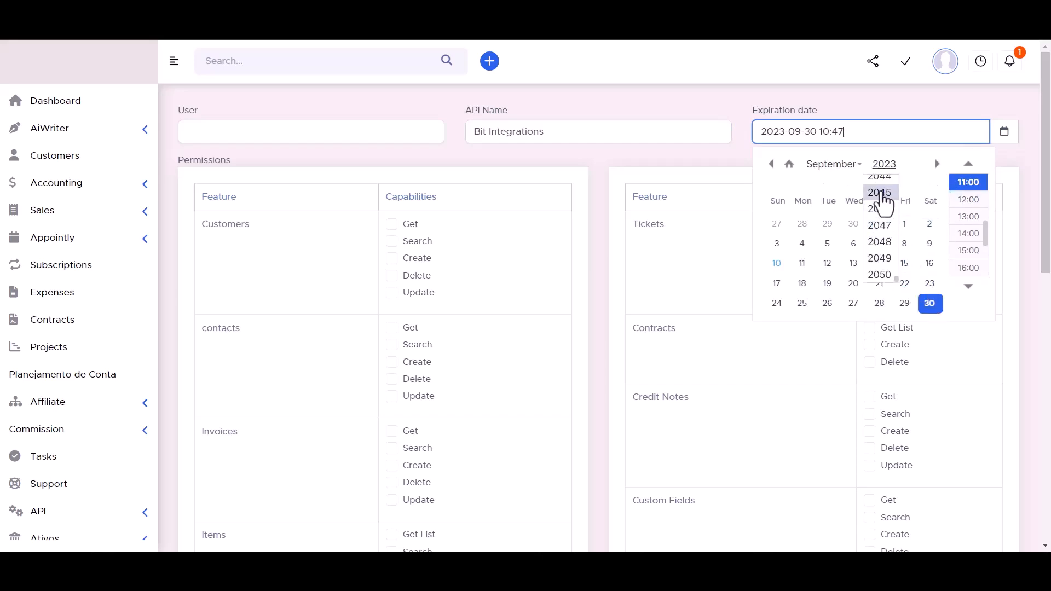
Step: Change the expiration year to 2045, then grant Customers, Contracts, Tickets and contacts permissions
{"action": "left_click", "coordinate": [880, 194]}
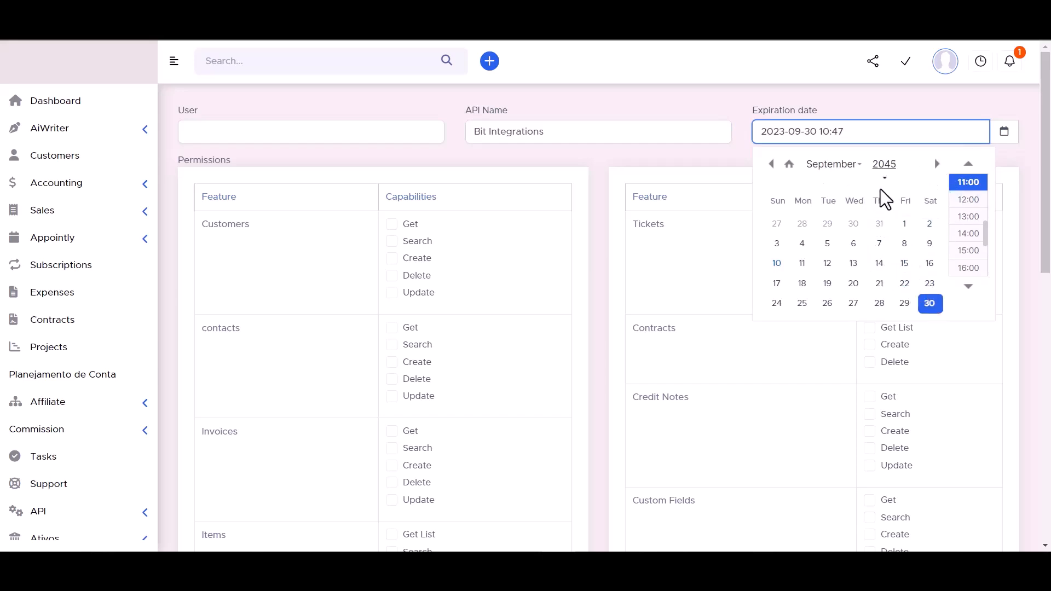
{"action": "left_click", "coordinate": [713, 99]}
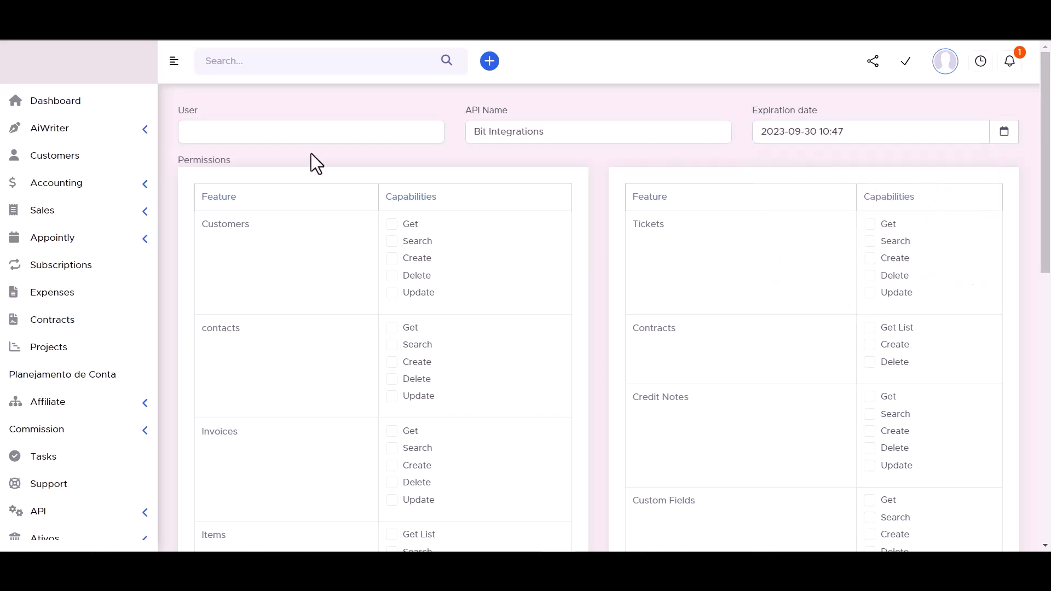
{"action": "left_click", "coordinate": [392, 241]}
{"action": "left_click", "coordinate": [870, 328]}
{"action": "left_click", "coordinate": [869, 293]}
{"action": "left_click", "coordinate": [869, 275]}
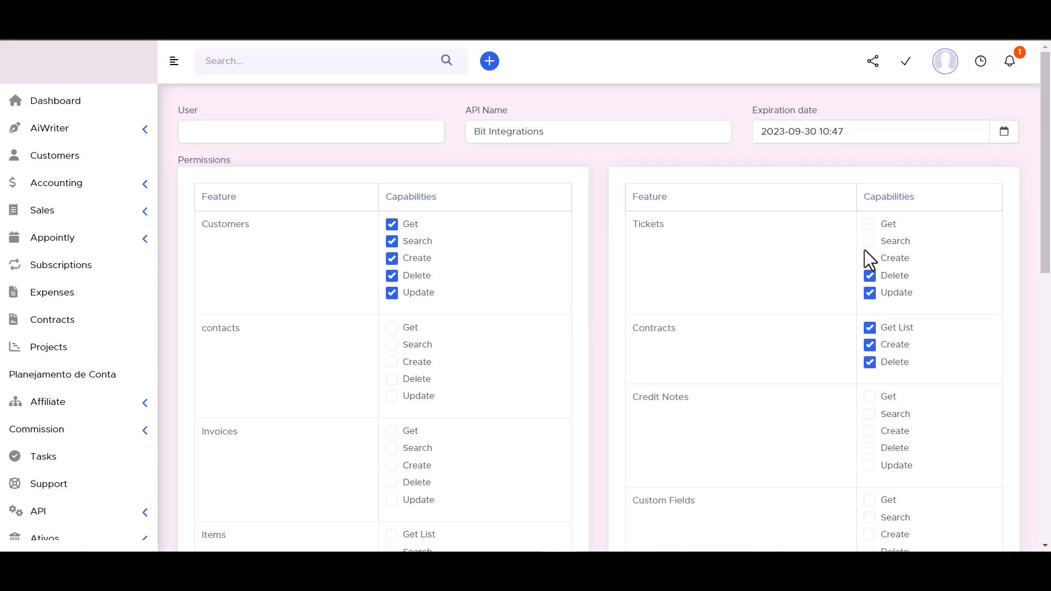
{"action": "left_click", "coordinate": [869, 258]}
{"action": "left_click", "coordinate": [869, 225]}
{"action": "left_click", "coordinate": [392, 345]}
{"action": "left_click", "coordinate": [392, 362]}
{"action": "left_click", "coordinate": [392, 378]}
{"action": "left_click", "coordinate": [392, 396]}
{"action": "scroll", "coordinate": [472, 304], "scroll_direction": "down", "scroll_amount": 3}
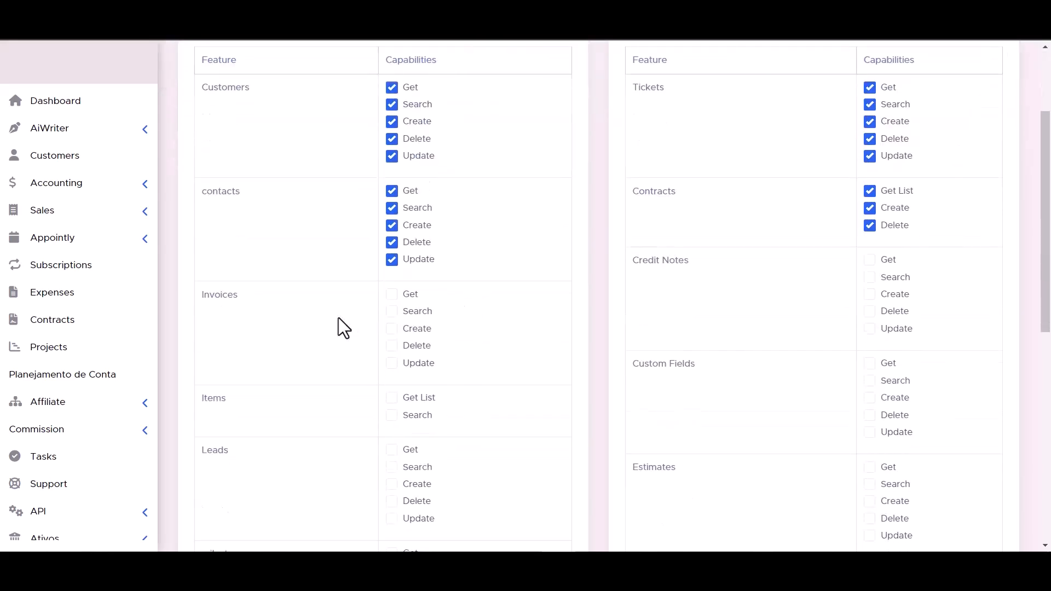
Step: Grant the remaining Invoices and Credit Notes permissions
{"action": "left_click", "coordinate": [392, 329]}
{"action": "left_click", "coordinate": [392, 346]}
{"action": "left_click", "coordinate": [869, 328]}
{"action": "left_click", "coordinate": [869, 311]}
{"action": "left_click", "coordinate": [869, 294]}
{"action": "left_click", "coordinate": [869, 277]}
{"action": "left_click", "coordinate": [870, 259]}
{"action": "scroll", "coordinate": [463, 331], "scroll_direction": "down", "scroll_amount": 2}
{"action": "scroll", "coordinate": [463, 331], "scroll_direction": "down", "scroll_amount": 1}
Step: Grant the remaining Items, Custom Fields, Leads and Estimates permissions
{"action": "left_click", "coordinate": [394, 262]}
{"action": "left_click", "coordinate": [869, 296]}
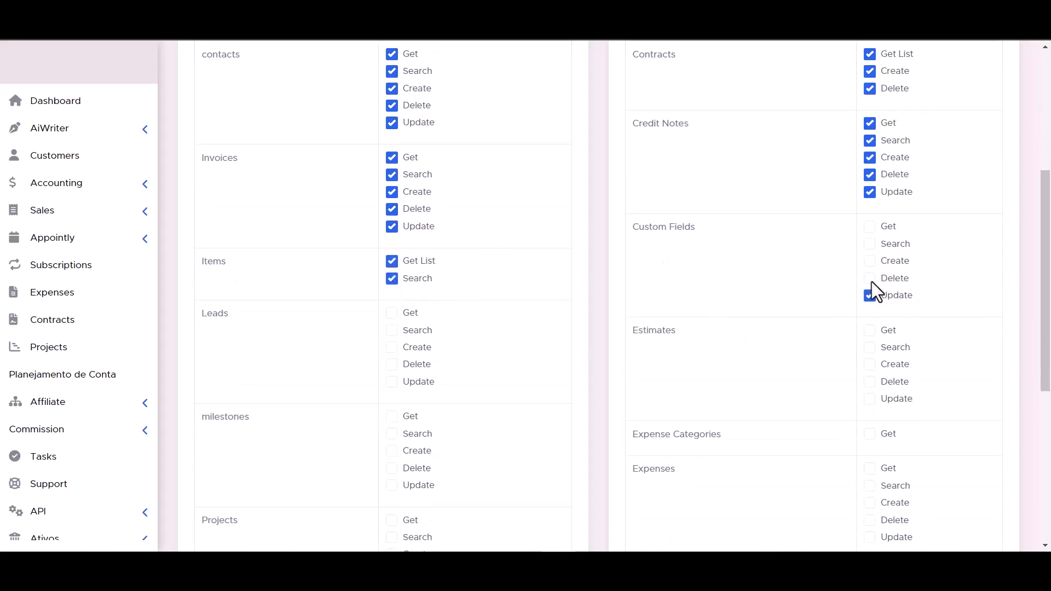
{"action": "left_click", "coordinate": [869, 243]}
{"action": "left_click", "coordinate": [869, 227]}
{"action": "left_click", "coordinate": [392, 348]}
{"action": "left_click", "coordinate": [392, 365]}
{"action": "left_click", "coordinate": [392, 382]}
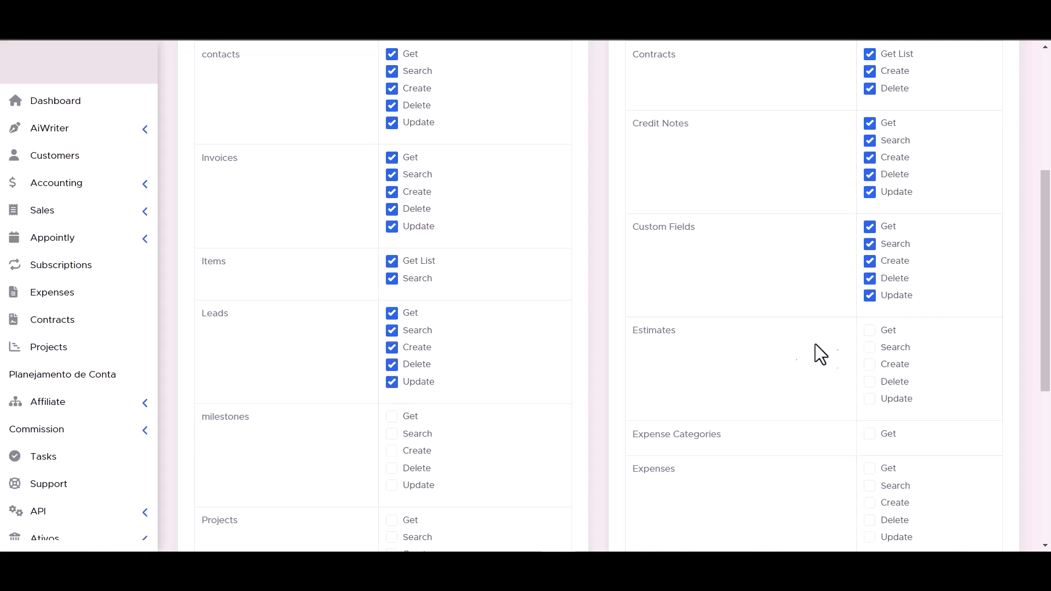
{"action": "left_click", "coordinate": [869, 347]}
{"action": "left_click", "coordinate": [869, 364]}
{"action": "left_click", "coordinate": [869, 382]}
{"action": "left_click", "coordinate": [869, 399]}
{"action": "scroll", "coordinate": [871, 384], "scroll_direction": "down", "scroll_amount": 1}
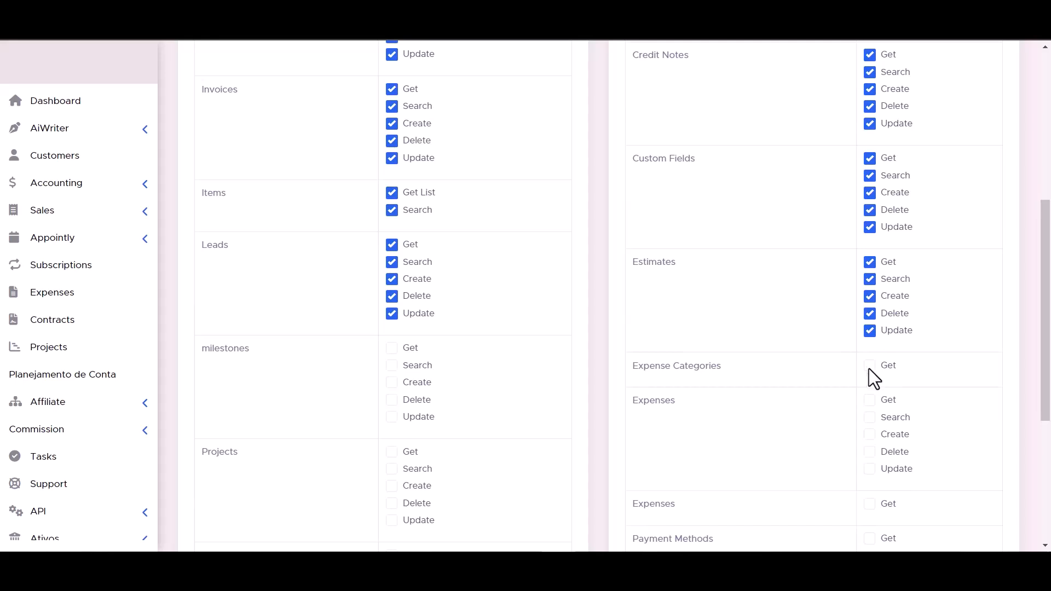
{"action": "scroll", "coordinate": [383, 366], "scroll_direction": "down", "scroll_amount": 2}
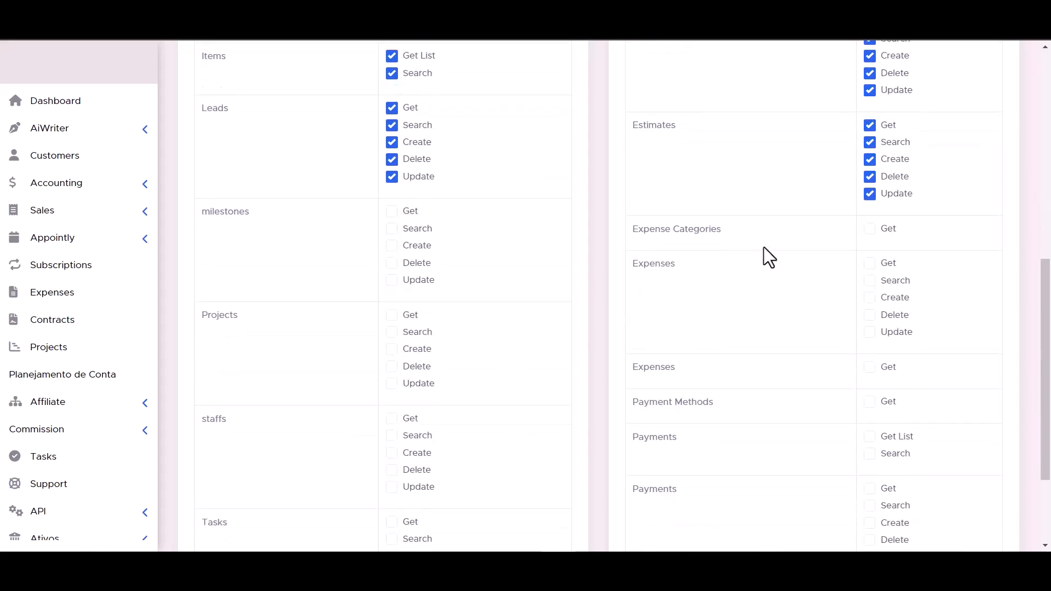
{"action": "scroll", "coordinate": [712, 263], "scroll_direction": "down", "scroll_amount": 2}
{"action": "scroll", "coordinate": [493, 299], "scroll_direction": "up", "scroll_amount": 1}
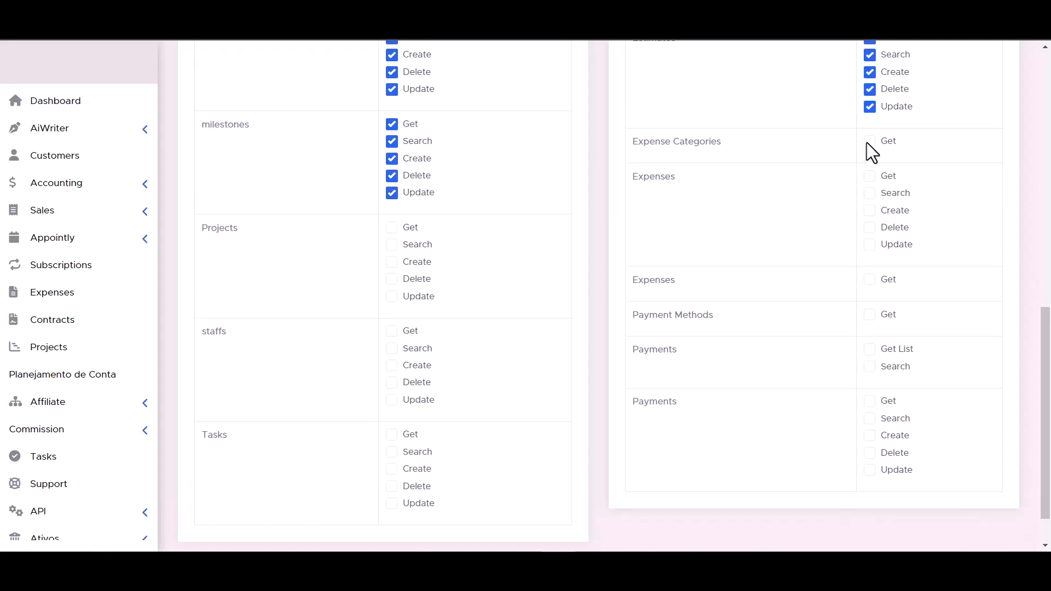
Step: Grant the remaining Projects, Expenses, Tasks and Payments permissions
{"action": "left_click", "coordinate": [394, 264]}
{"action": "left_click", "coordinate": [870, 176]}
{"action": "left_click", "coordinate": [869, 211]}
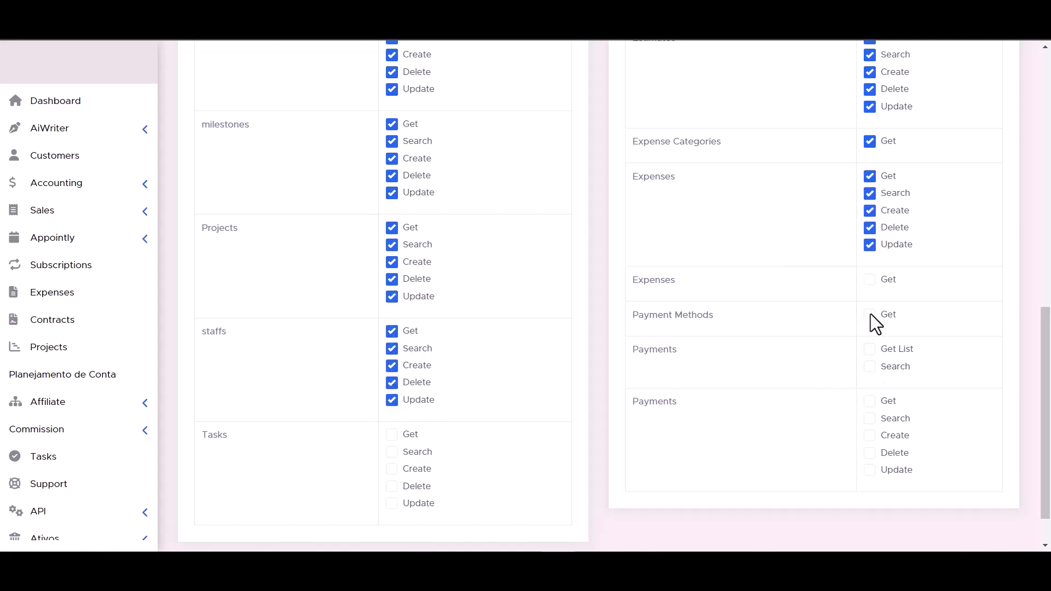
{"action": "left_click", "coordinate": [871, 279]}
{"action": "scroll", "coordinate": [602, 358], "scroll_direction": "down", "scroll_amount": 1}
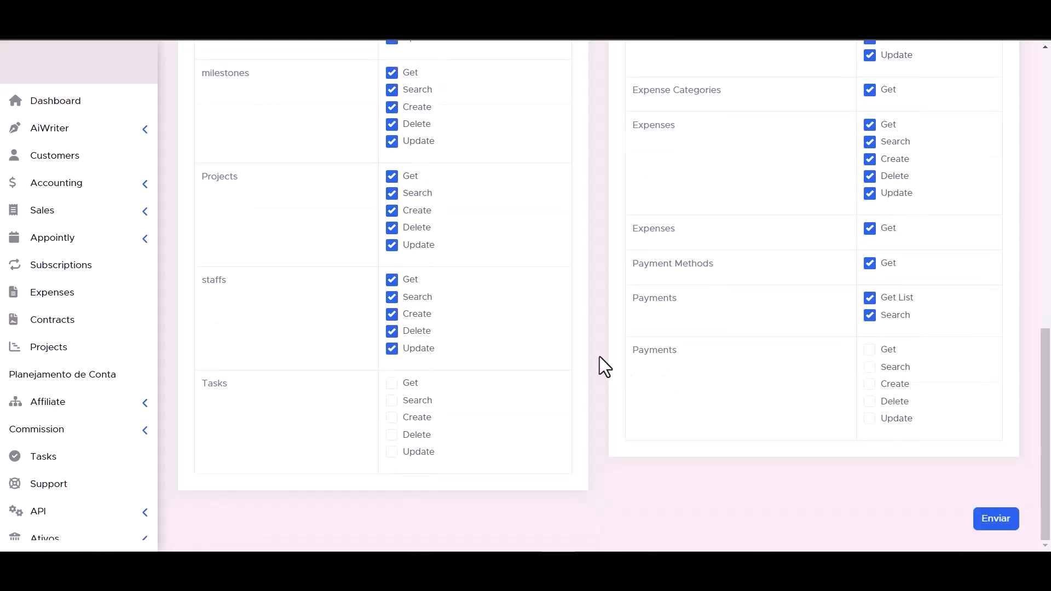
{"action": "left_click", "coordinate": [392, 400]}
{"action": "left_click", "coordinate": [392, 383]}
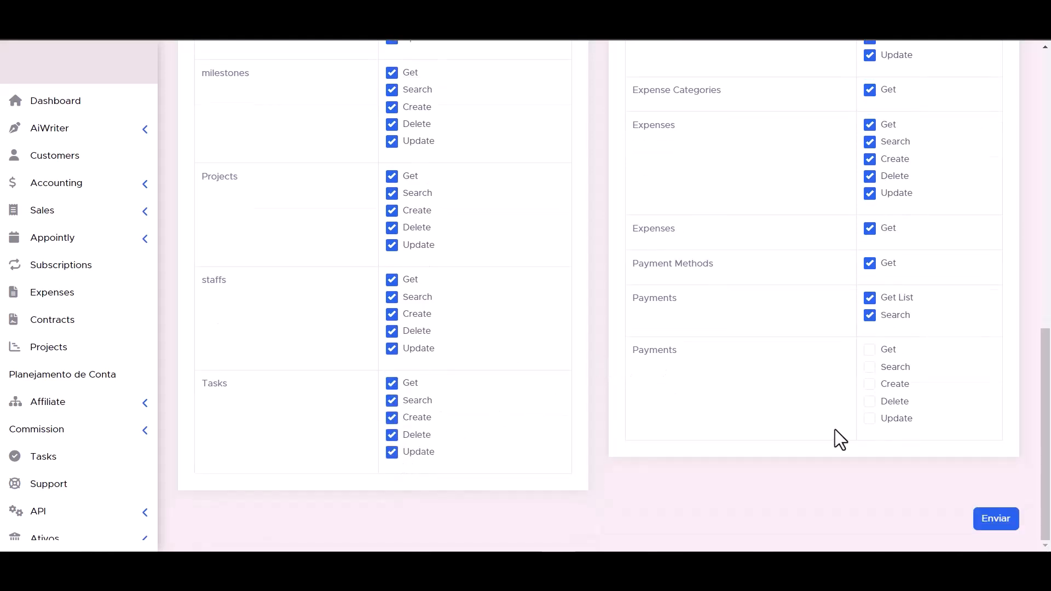
{"action": "left_click", "coordinate": [870, 419]}
{"action": "left_click", "coordinate": [870, 401]}
{"action": "scroll", "coordinate": [655, 426], "scroll_direction": "up", "scroll_amount": 1}
{"action": "scroll", "coordinate": [655, 426], "scroll_direction": "down", "scroll_amount": 1}
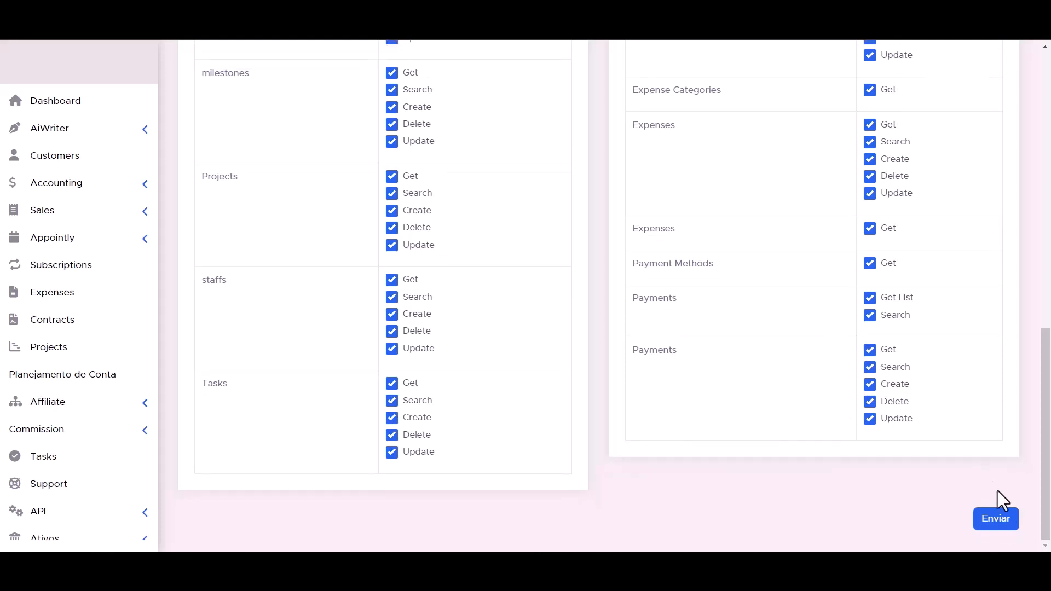
Step: Save the token, authorize the PerfexCRM connection, and continue to action selection
{"action": "left_click", "coordinate": [997, 528]}
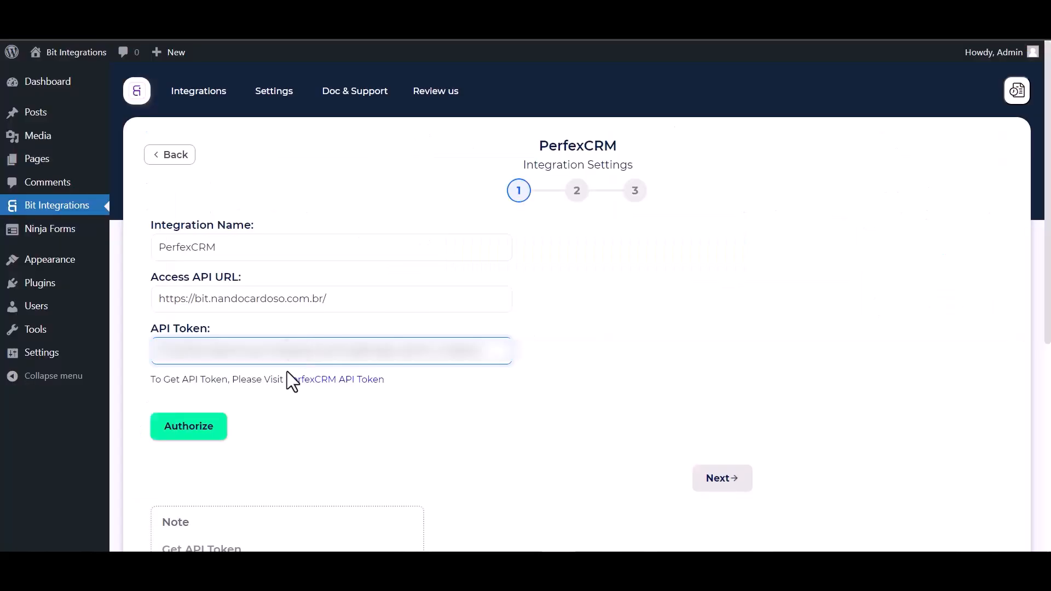
{"action": "left_click", "coordinate": [184, 432]}
{"action": "left_click", "coordinate": [184, 432]}
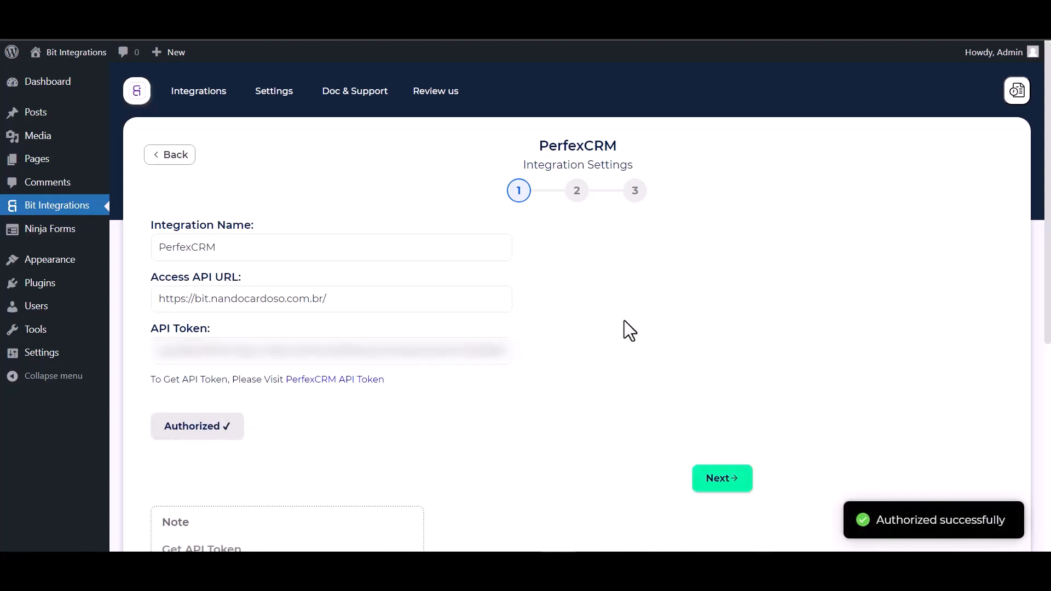
{"action": "scroll", "coordinate": [624, 320], "scroll_direction": "down", "scroll_amount": 1}
{"action": "scroll", "coordinate": [585, 336], "scroll_direction": "up", "scroll_amount": 1}
{"action": "left_click", "coordinate": [728, 474]}
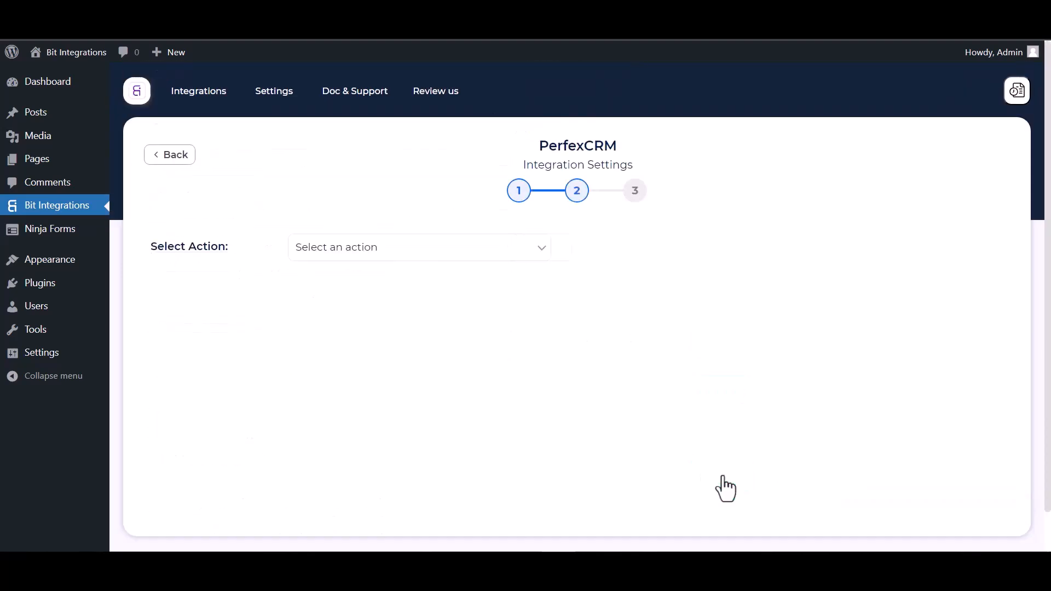
Step: Choose the Create Contact action under the customer Bit Integrations
{"action": "left_click", "coordinate": [415, 251]}
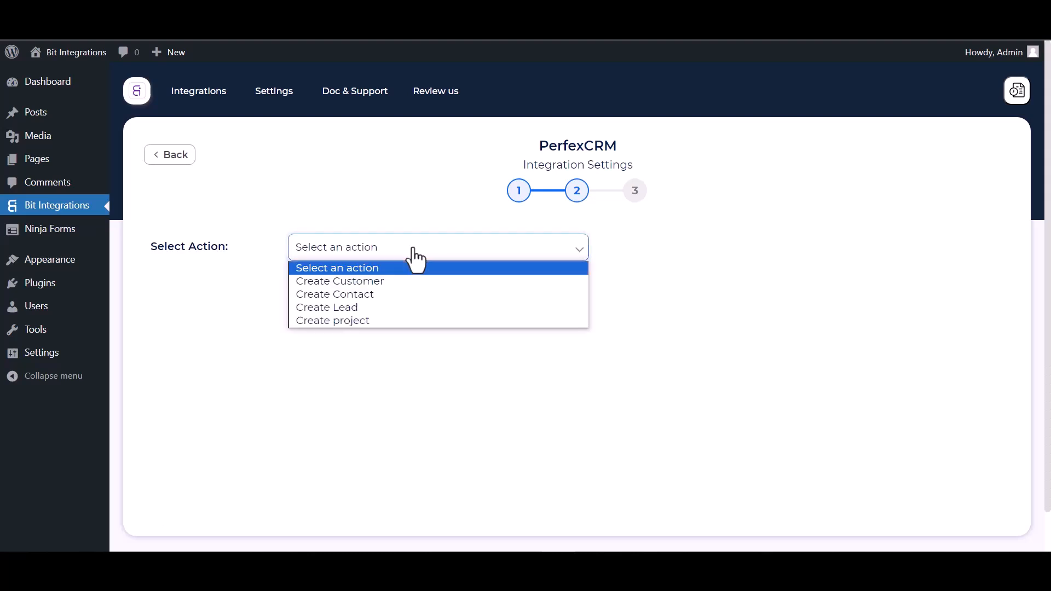
{"action": "left_click", "coordinate": [360, 299]}
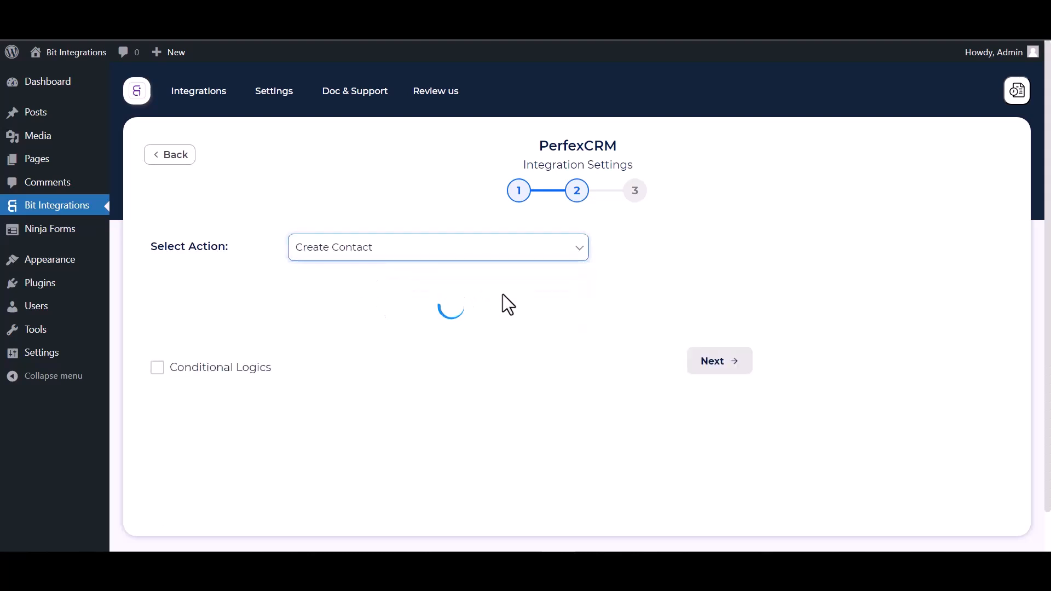
{"action": "scroll", "coordinate": [503, 294], "scroll_direction": "down", "scroll_amount": 1}
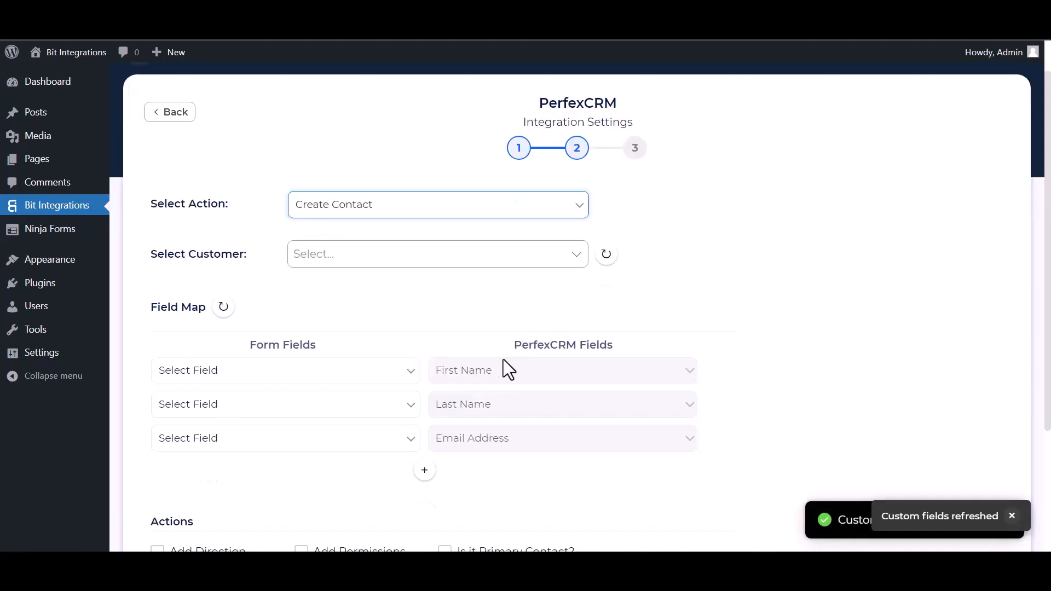
{"action": "left_click", "coordinate": [352, 256]}
{"action": "left_click", "coordinate": [339, 291]}
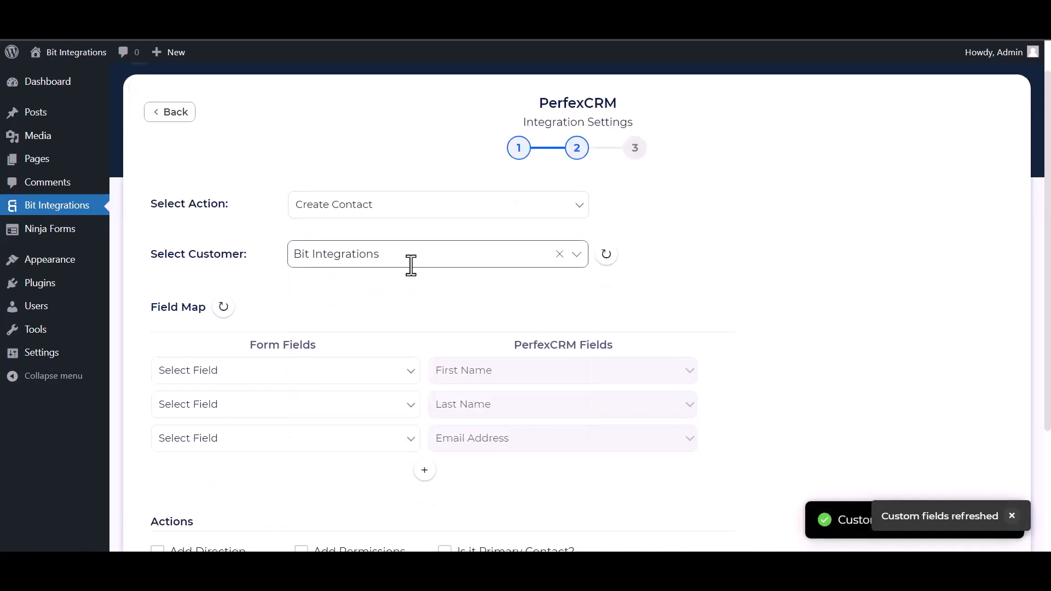
{"action": "scroll", "coordinate": [409, 269], "scroll_direction": "down", "scroll_amount": 4}
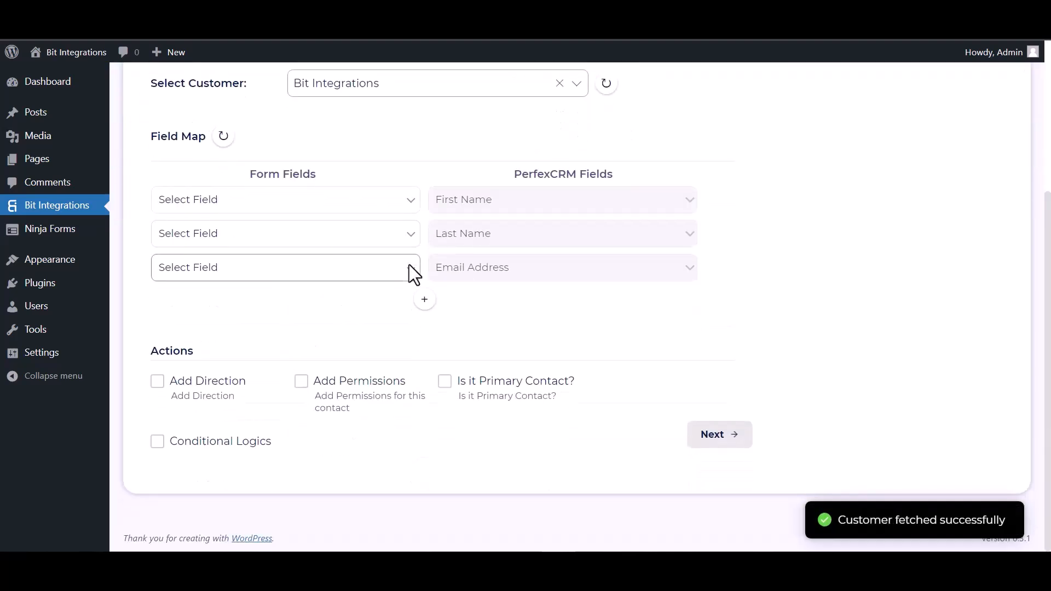
Step: Map First Name, Last Name and Email, and add a Phone to Phone Number row
{"action": "left_click", "coordinate": [296, 208]}
{"action": "left_click", "coordinate": [236, 246]}
{"action": "left_click", "coordinate": [298, 247]}
{"action": "left_click", "coordinate": [260, 292]}
{"action": "left_click", "coordinate": [236, 272]}
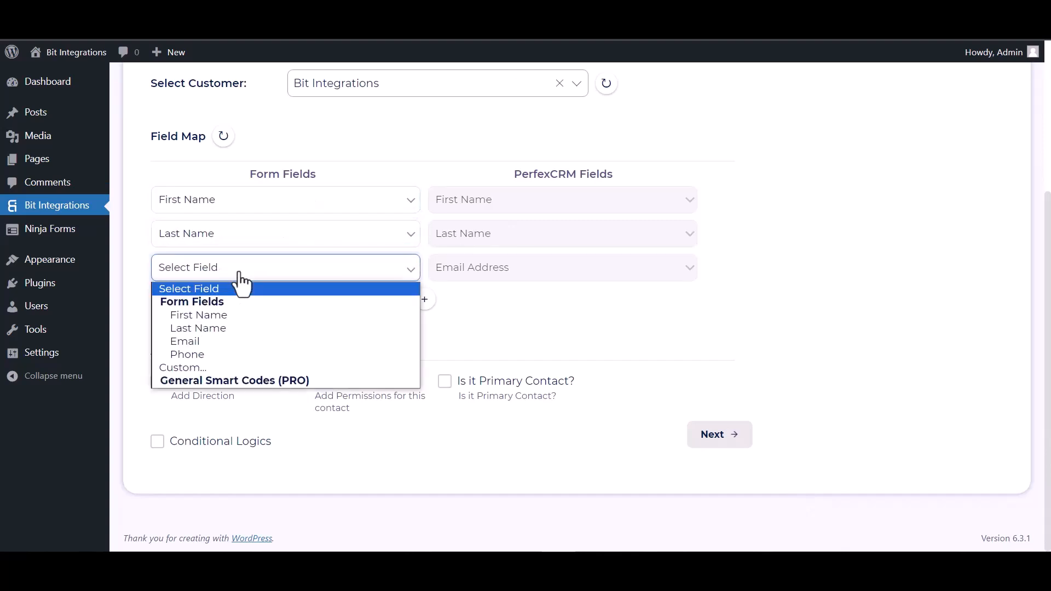
{"action": "left_click", "coordinate": [217, 341]}
{"action": "left_click", "coordinate": [424, 300]}
{"action": "left_click", "coordinate": [459, 308]}
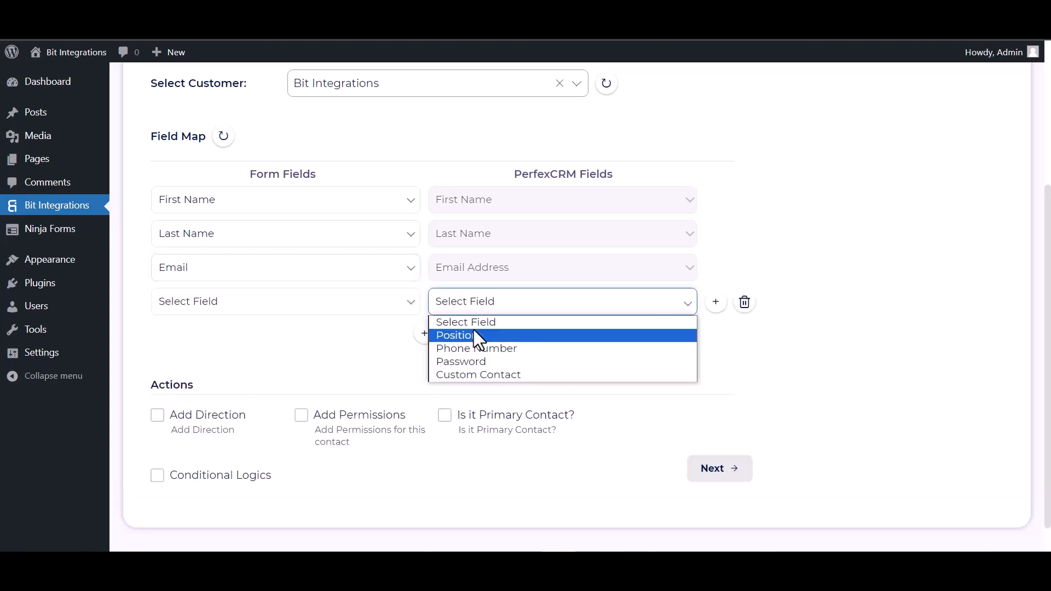
{"action": "left_click", "coordinate": [457, 349]}
{"action": "left_click", "coordinate": [329, 309]}
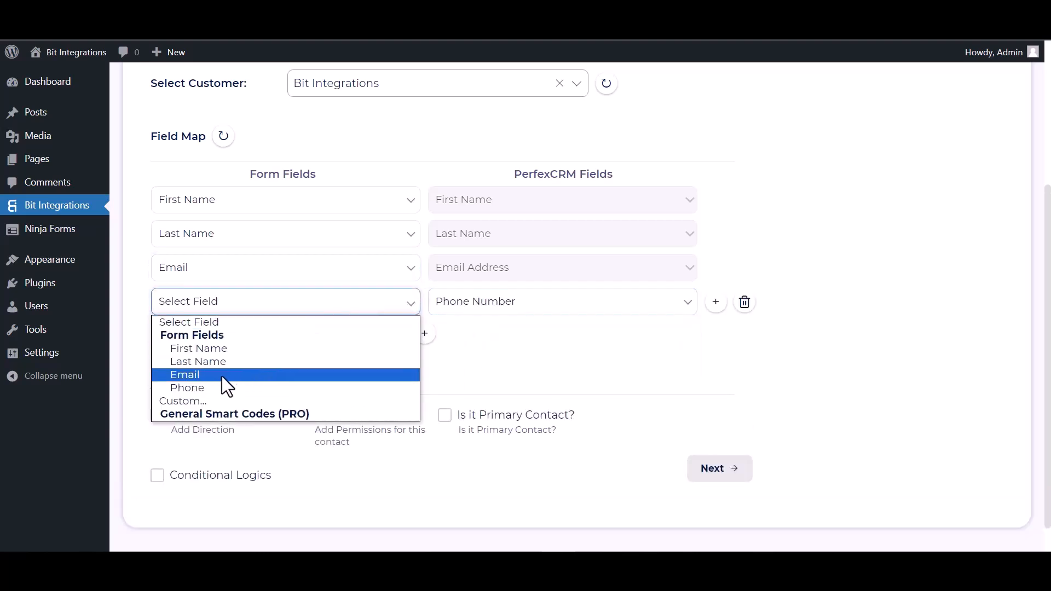
{"action": "left_click", "coordinate": [206, 388]}
Step: Leave Conditional Logics off and proceed to the final integration step
{"action": "scroll", "coordinate": [428, 308], "scroll_direction": "down", "scroll_amount": 1}
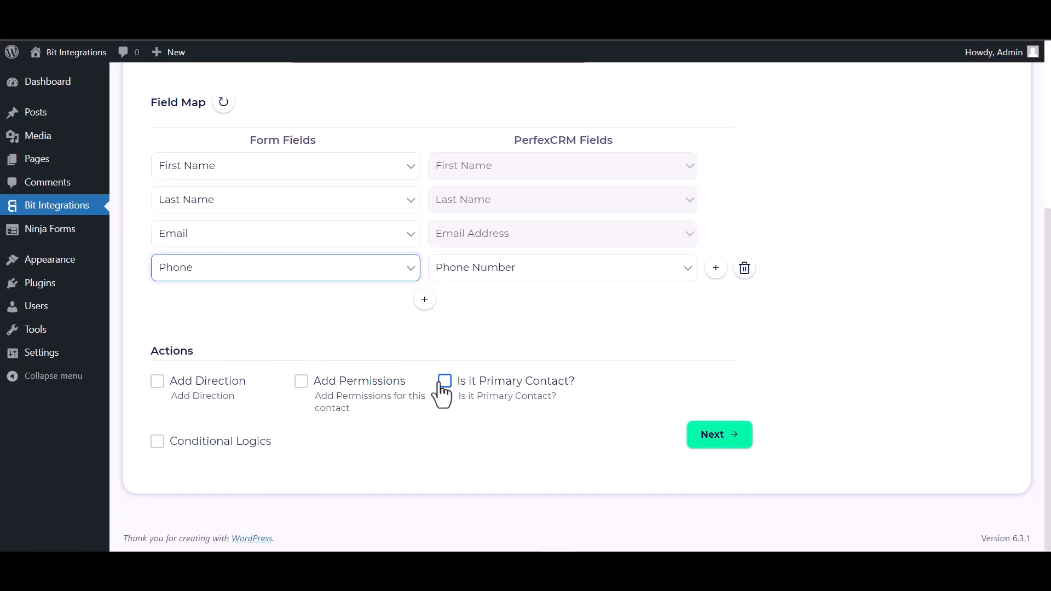
{"action": "left_click", "coordinate": [157, 442]}
{"action": "scroll", "coordinate": [394, 390], "scroll_direction": "down", "scroll_amount": 2}
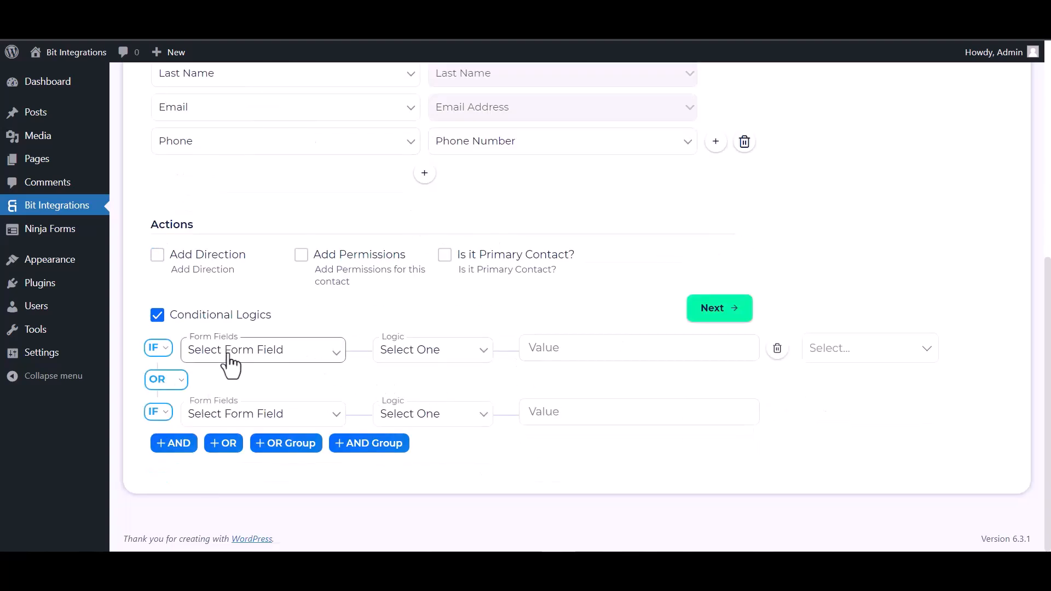
{"action": "left_click", "coordinate": [161, 320]}
{"action": "left_click", "coordinate": [727, 436]}
Step: Save the integration, then submit a CoBlocks test entry named Bit Integrations with an email and phone
{"action": "left_click", "coordinate": [585, 266]}
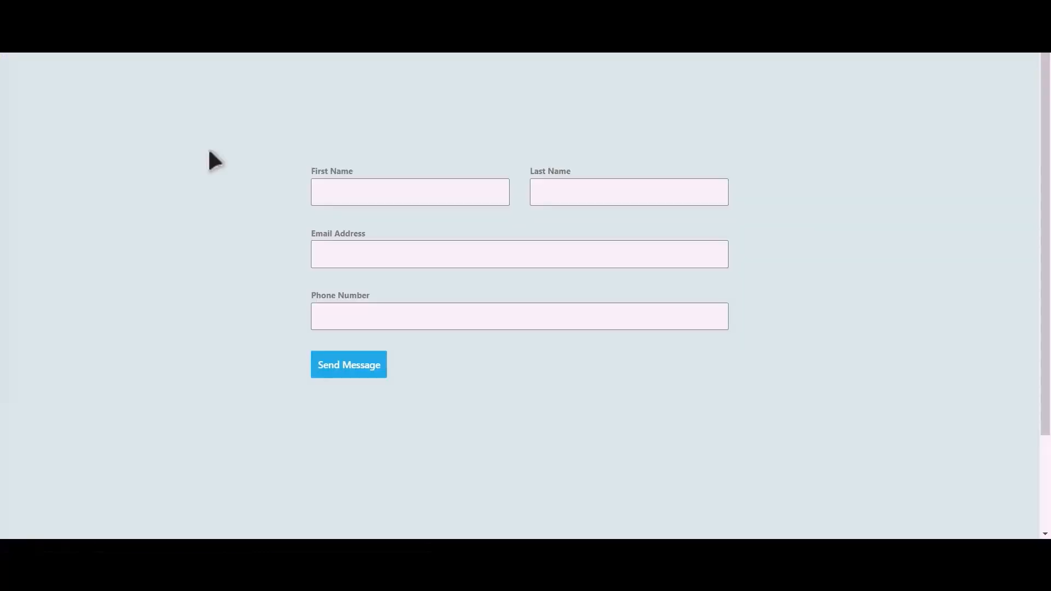
{"action": "left_click", "coordinate": [426, 195]}
{"action": "type", "text": "Integrations"}
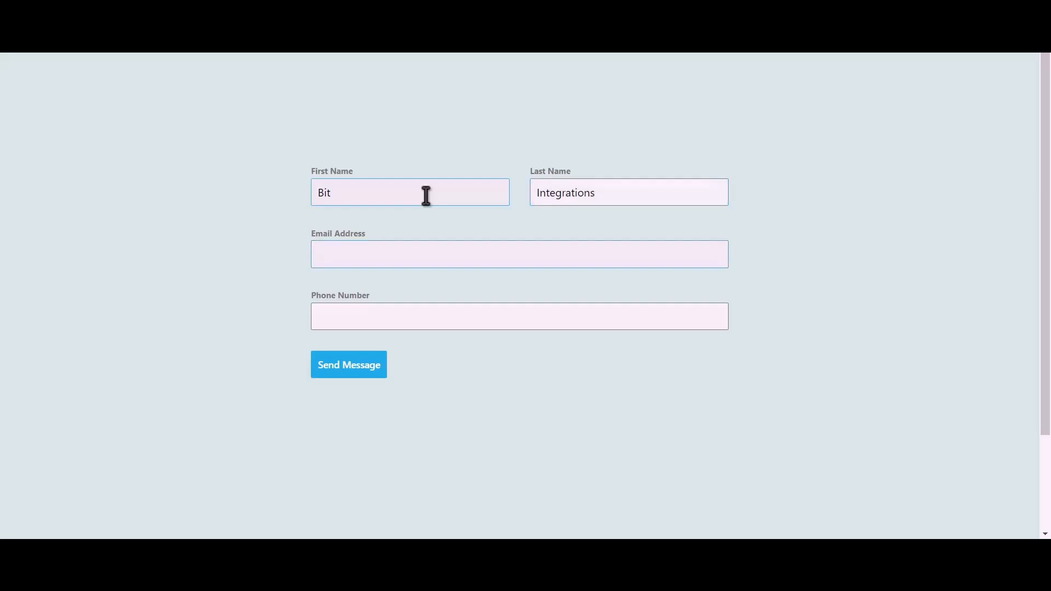
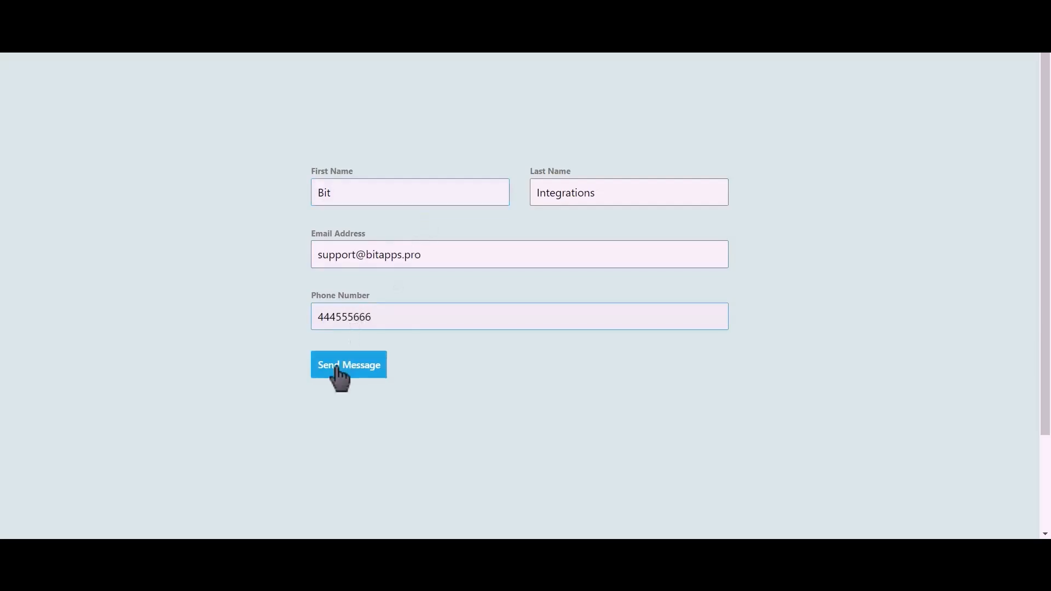
{"action": "left_click", "coordinate": [359, 368]}
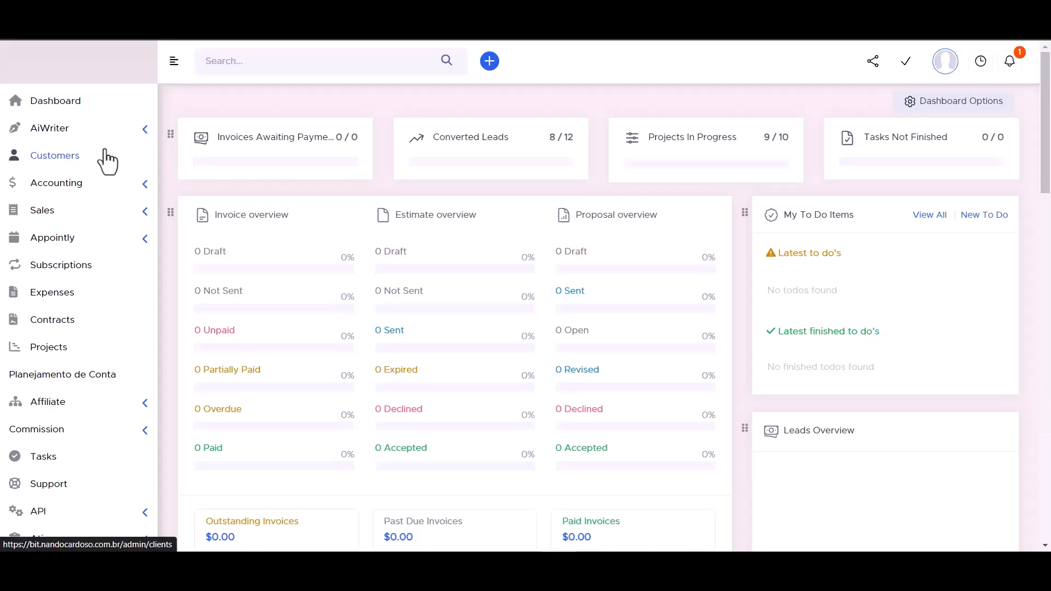
Step: Open the Bit Integrations customer's contact list in PerfexCRM and view the new contact's details
{"action": "left_click", "coordinate": [103, 158]}
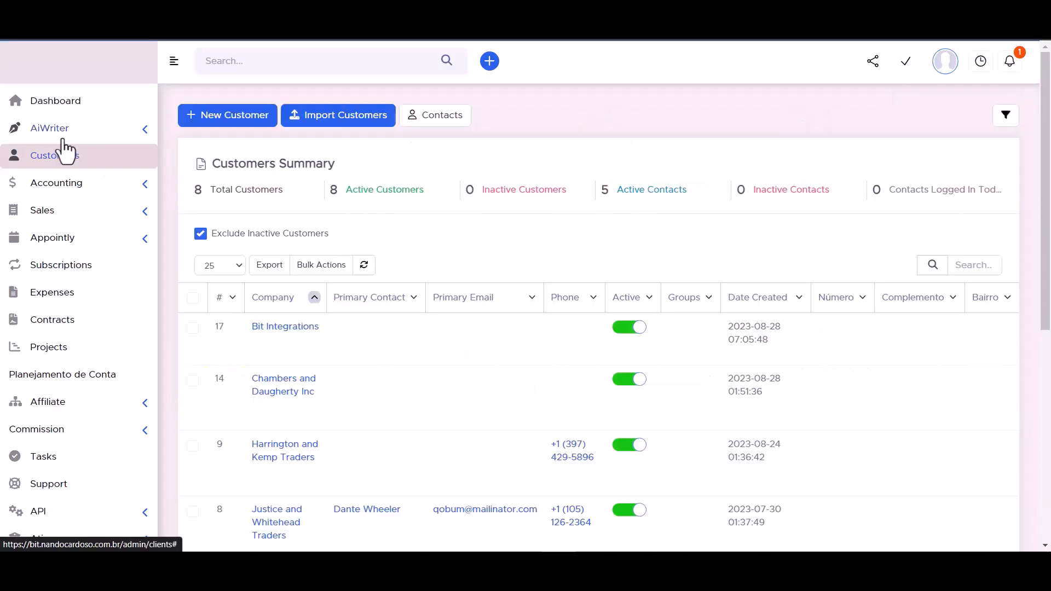
{"action": "left_click", "coordinate": [287, 328]}
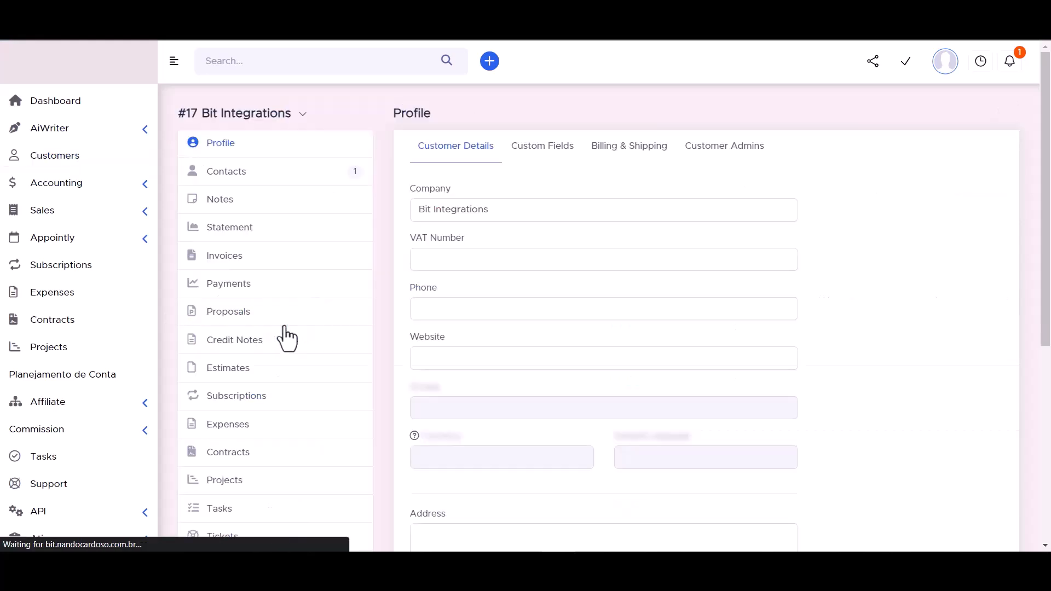
{"action": "left_click", "coordinate": [226, 174]}
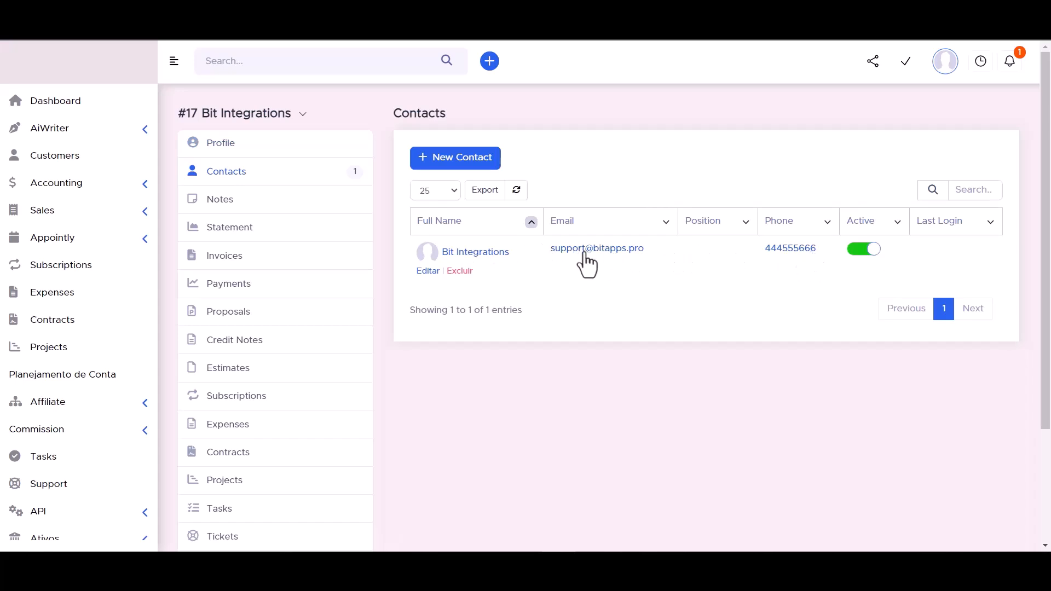
{"action": "left_click", "coordinate": [476, 253]}
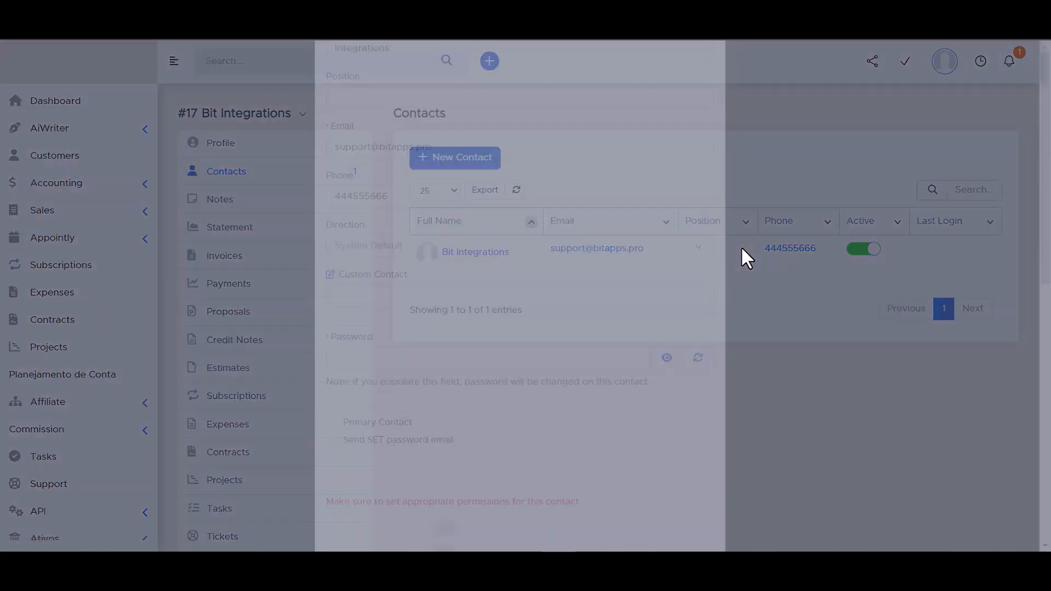
{"action": "scroll", "coordinate": [365, 248], "scroll_direction": "down", "scroll_amount": 3}
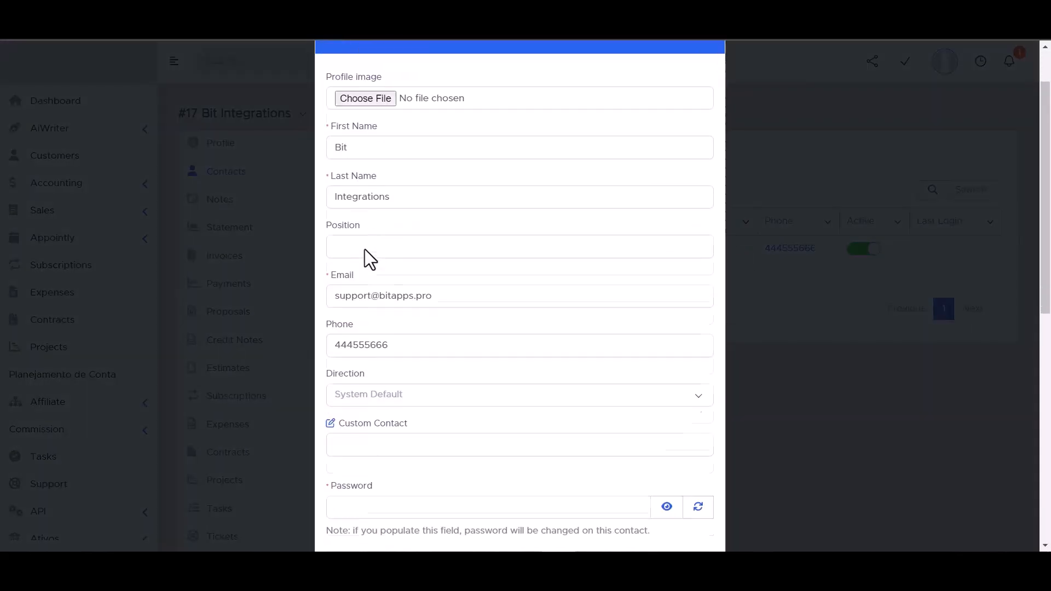